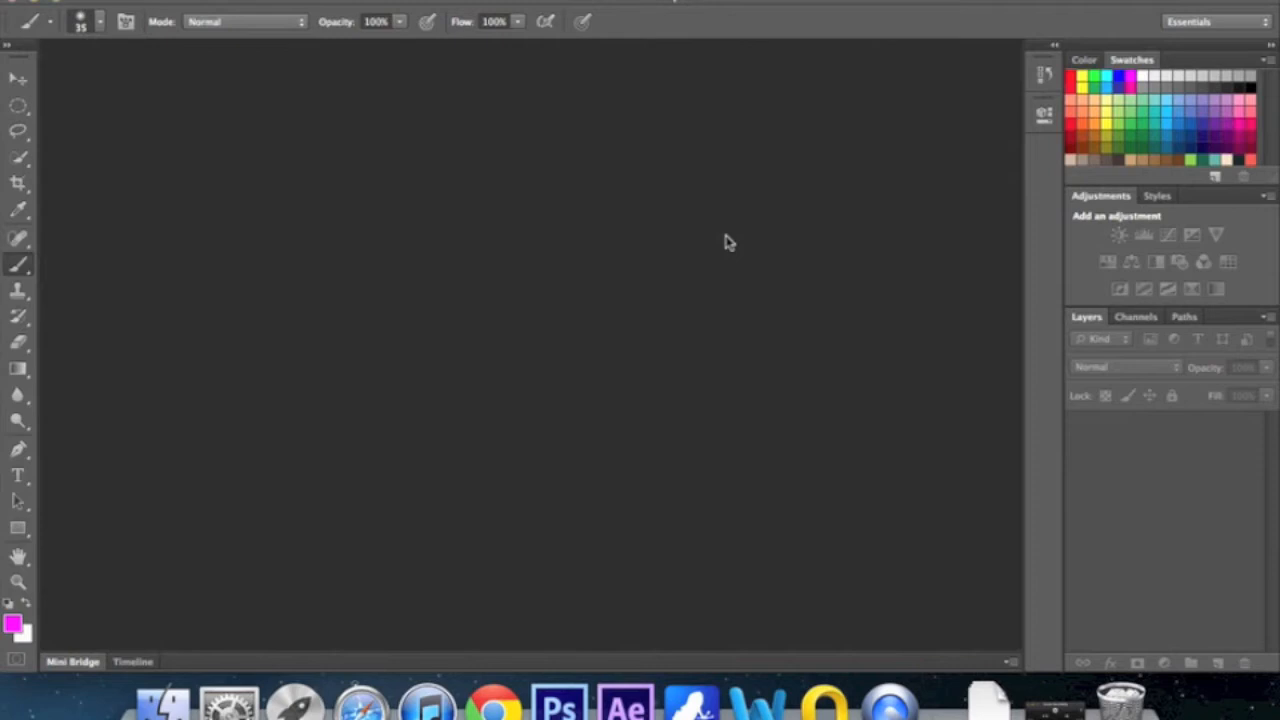
Open eyes.jpg from the Desktop
{"action": "key", "text": "super+o"}
{"action": "left_click", "coordinate": [560, 146]}
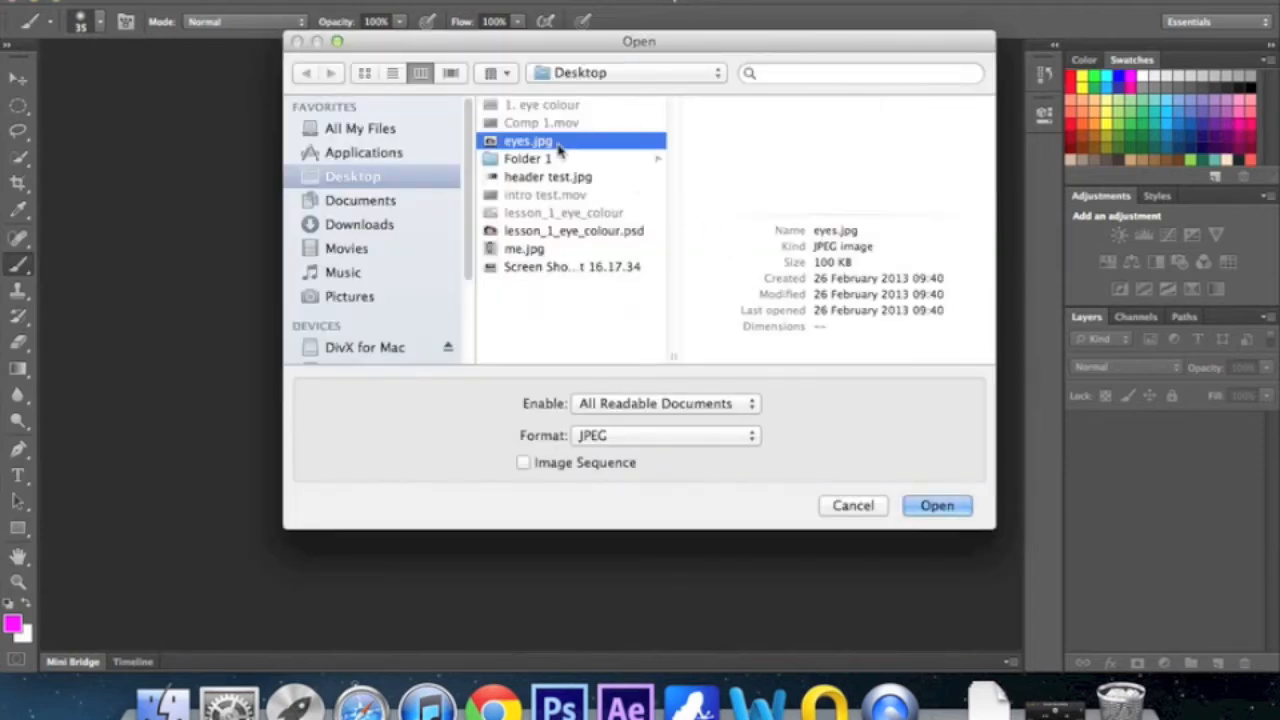
{"action": "double_click", "coordinate": [560, 146]}
{"action": "key", "text": "super+equal"}
{"action": "key", "text": "super+equal"}
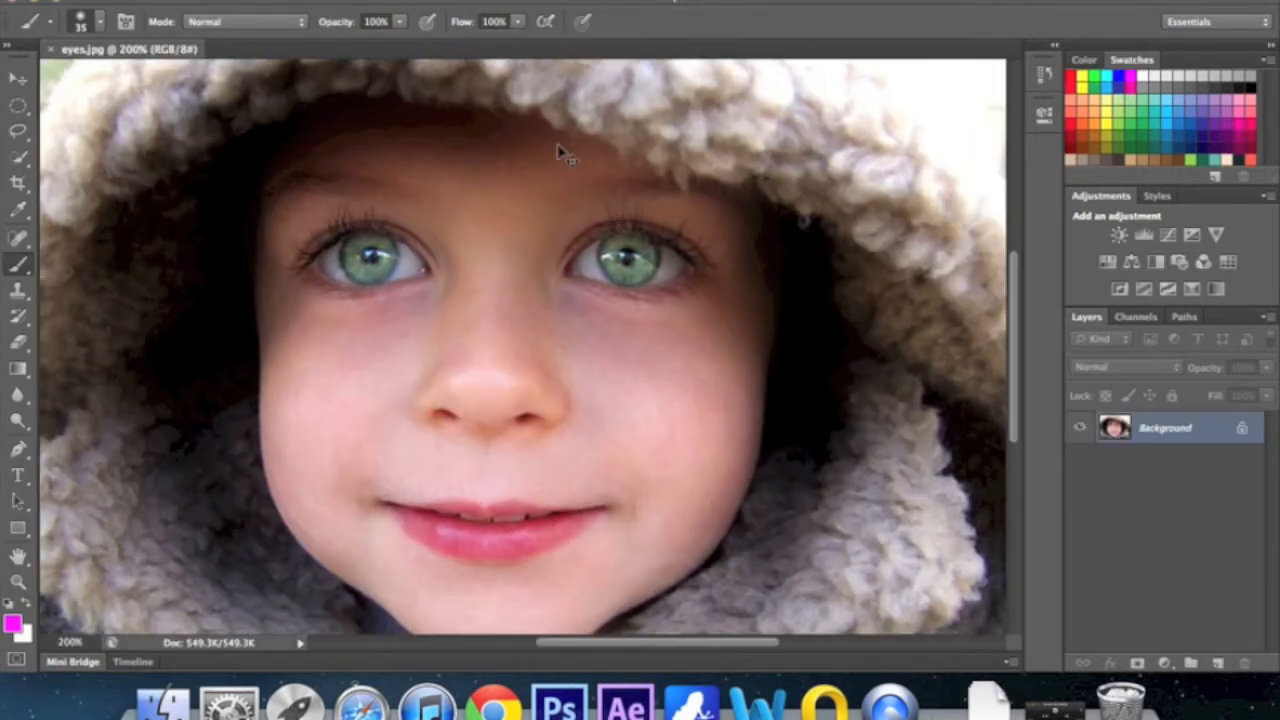
Create a new layer named "eyes" above the background
{"action": "key", "text": "super+shift+n"}
{"action": "type", "text": "eyes"}
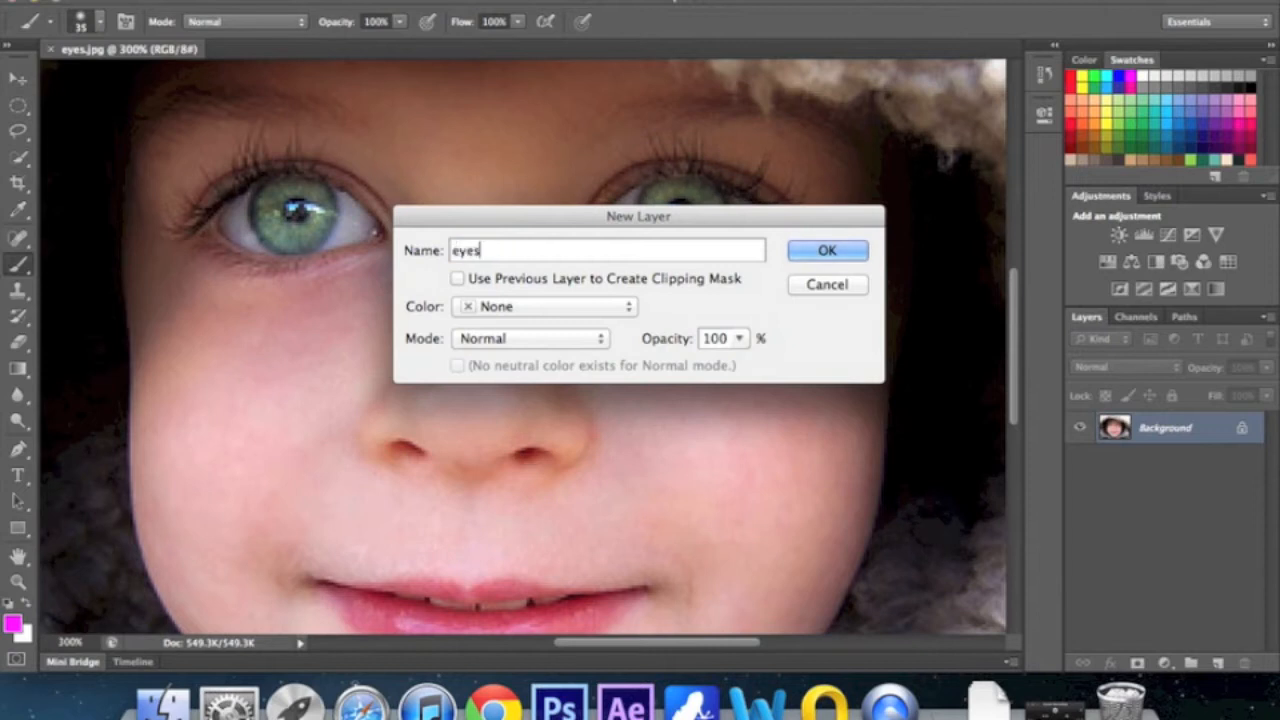
{"action": "key", "text": "Return"}
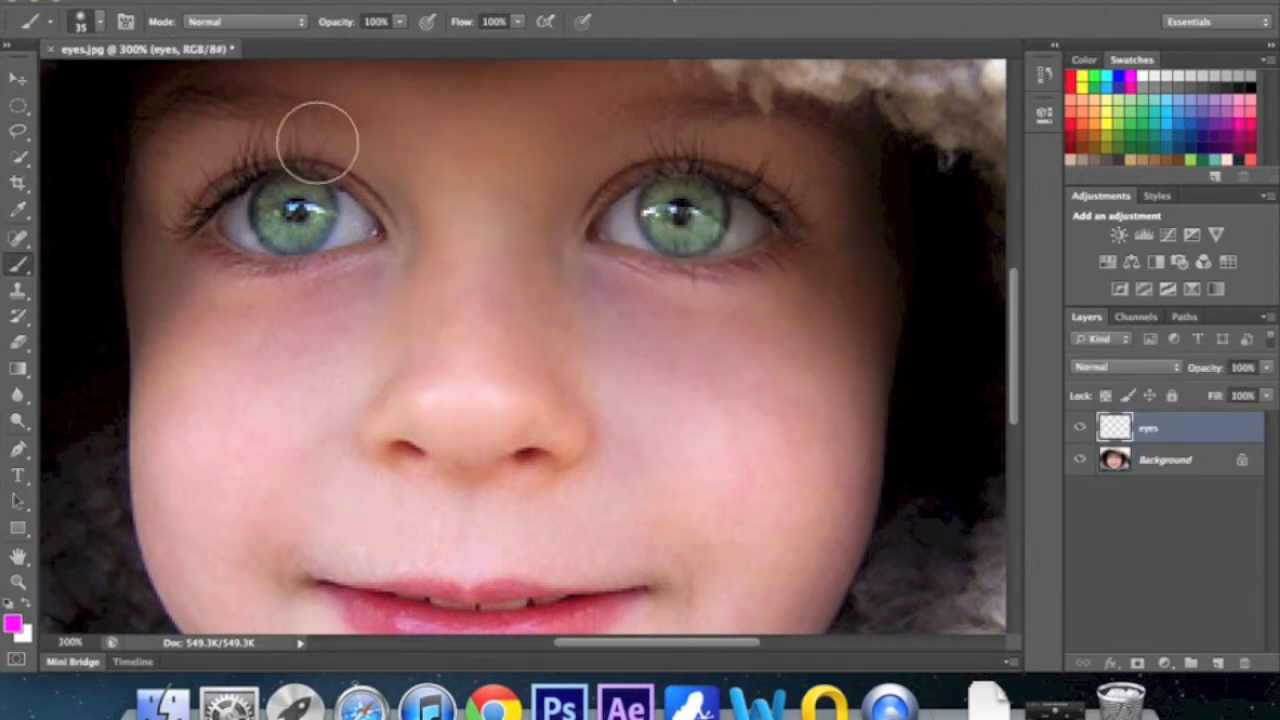
Paint magenta over both irises on the eyes layer and set that layer's blend mode to Overlay
{"action": "left_click", "coordinate": [294, 212]}
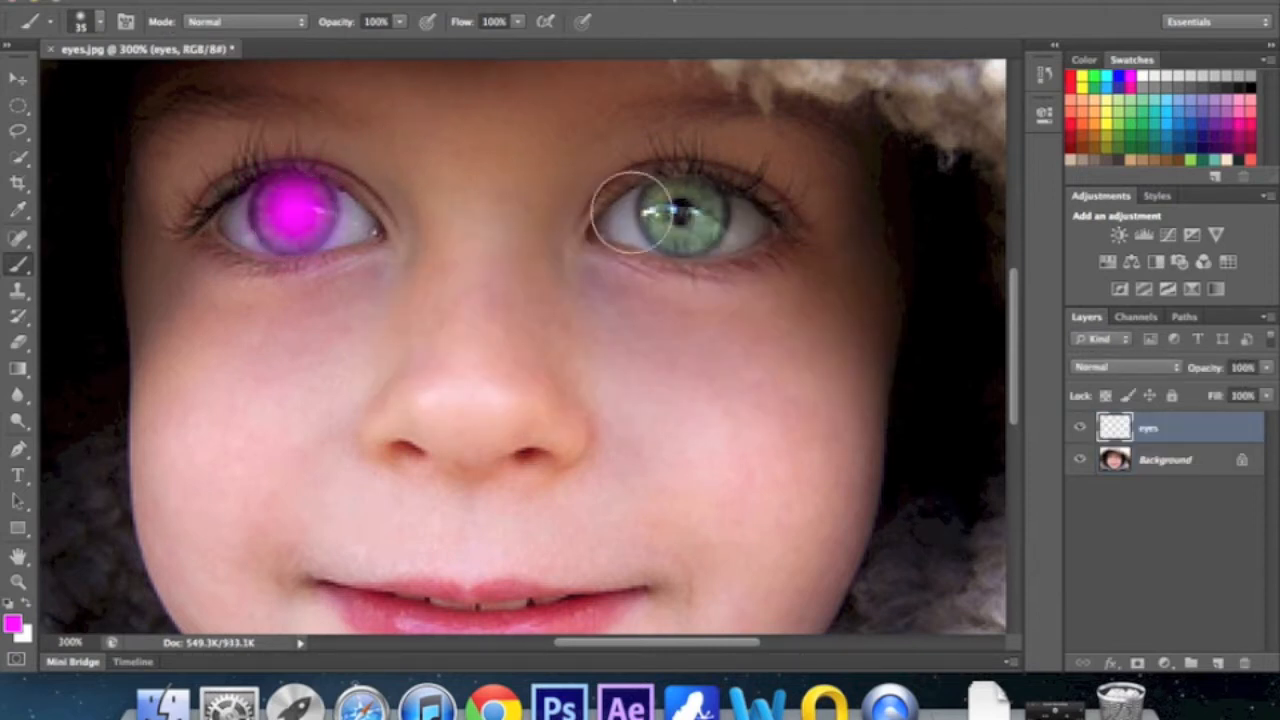
{"action": "left_click", "coordinate": [683, 215]}
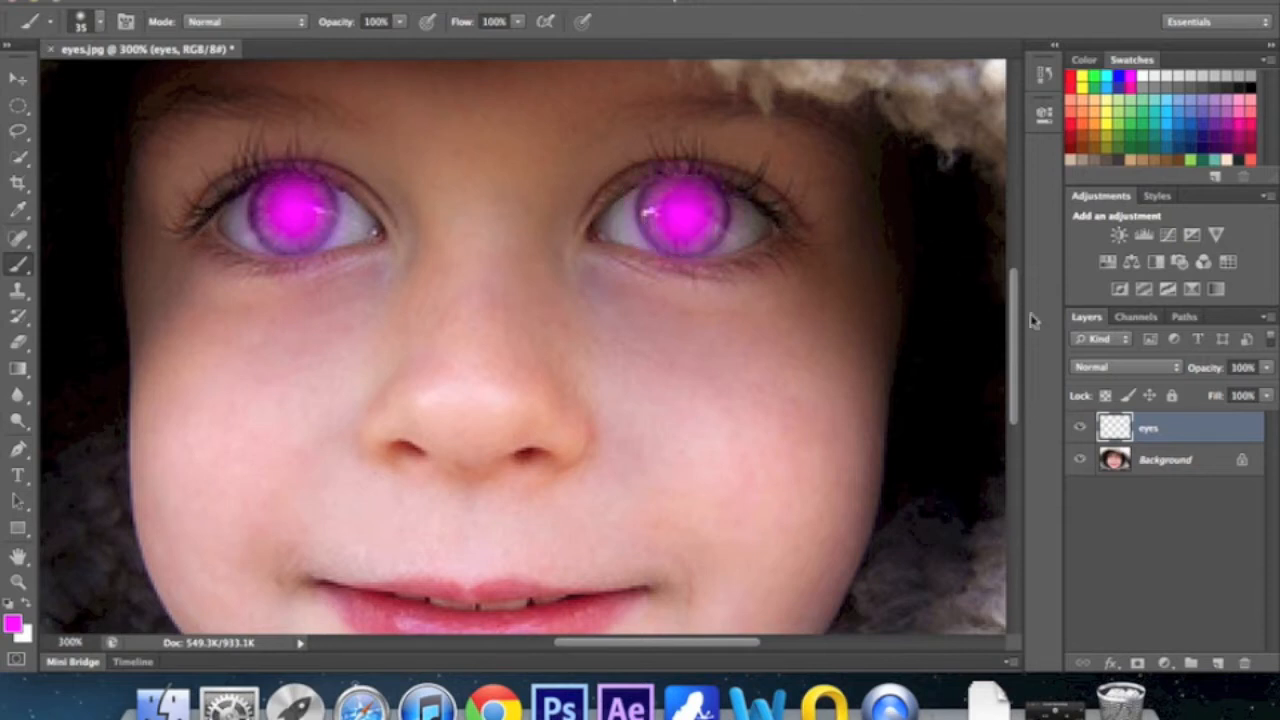
{"action": "left_click", "coordinate": [1097, 368]}
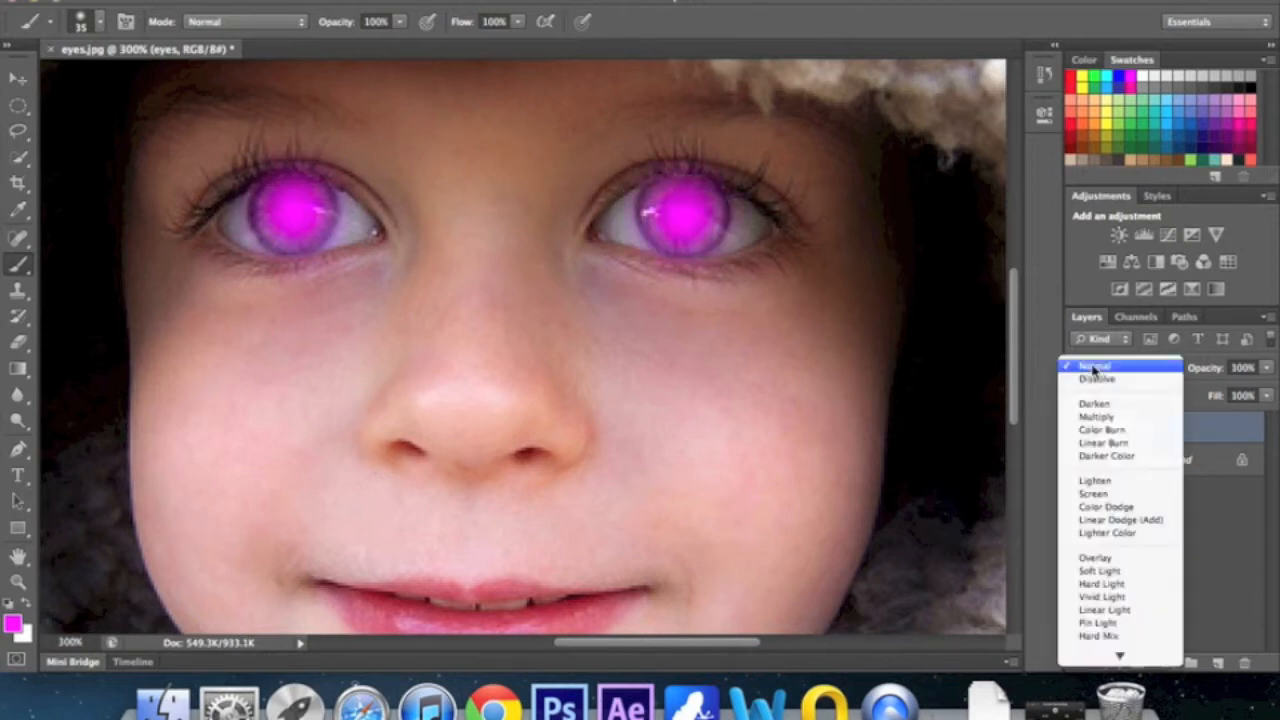
{"action": "left_click", "coordinate": [1135, 563]}
{"action": "key", "text": "super+minus"}
{"action": "key", "text": "super+minus"}
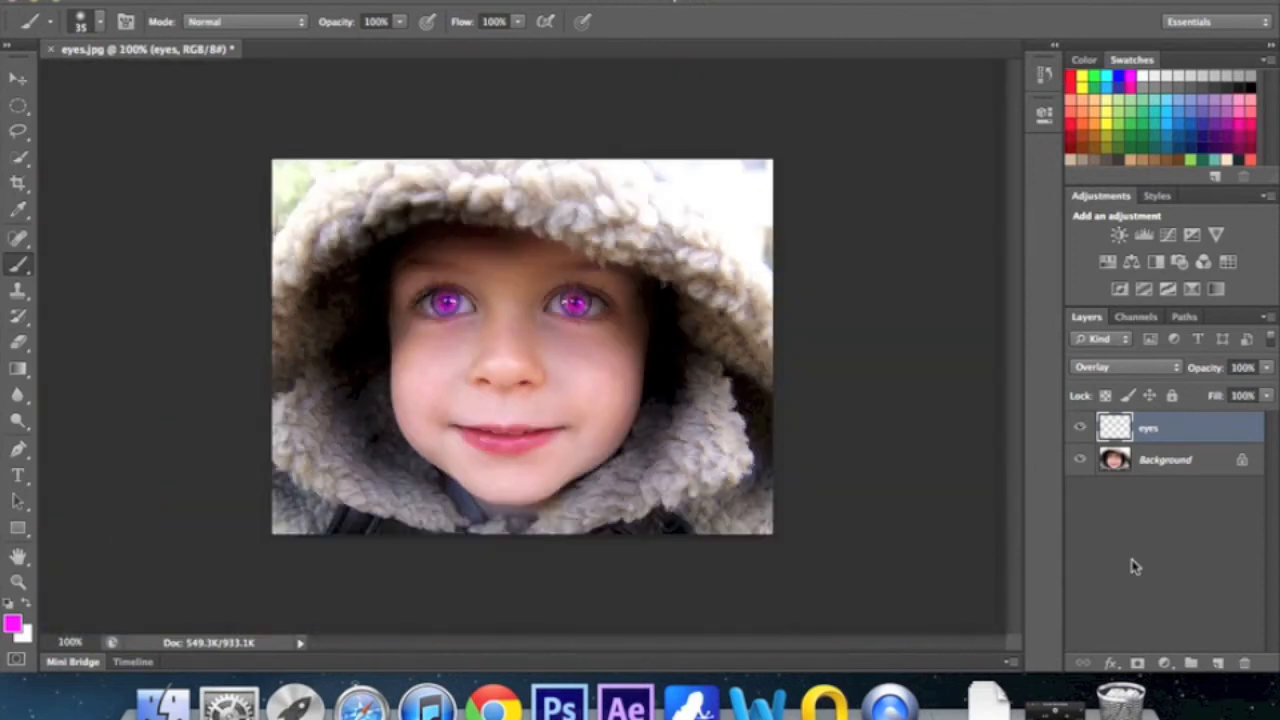
Try a Hue/Saturation adjustment on the eyes layer, and close the image without saving it
{"action": "key", "text": "super+u"}
{"action": "left_click_drag", "start_coordinate": [957, 400], "coordinate": [927, 401]}
{"action": "left_click_drag", "start_coordinate": [950, 352], "coordinate": [1052, 356]}
{"action": "key", "text": "super+w"}
{"action": "left_click", "coordinate": [570, 241]}
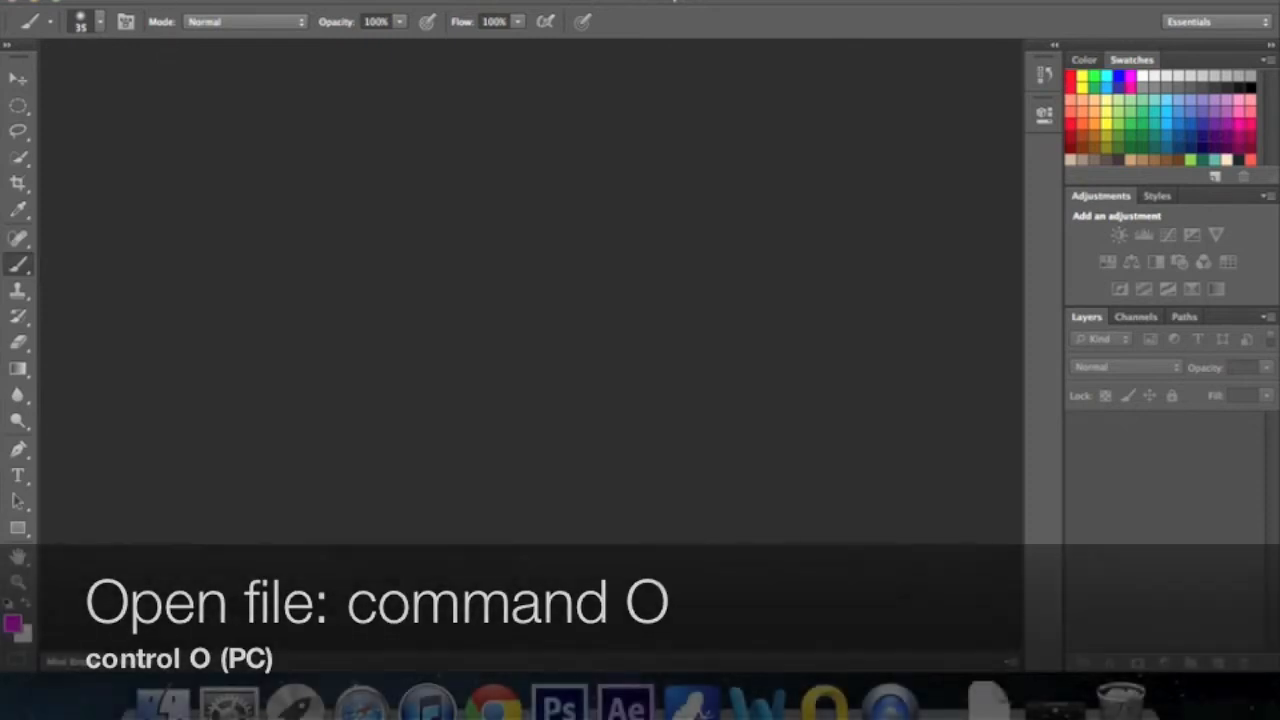
Open eyes.jpg from the Desktop folder again
{"action": "left_click", "coordinate": [166, 2]}
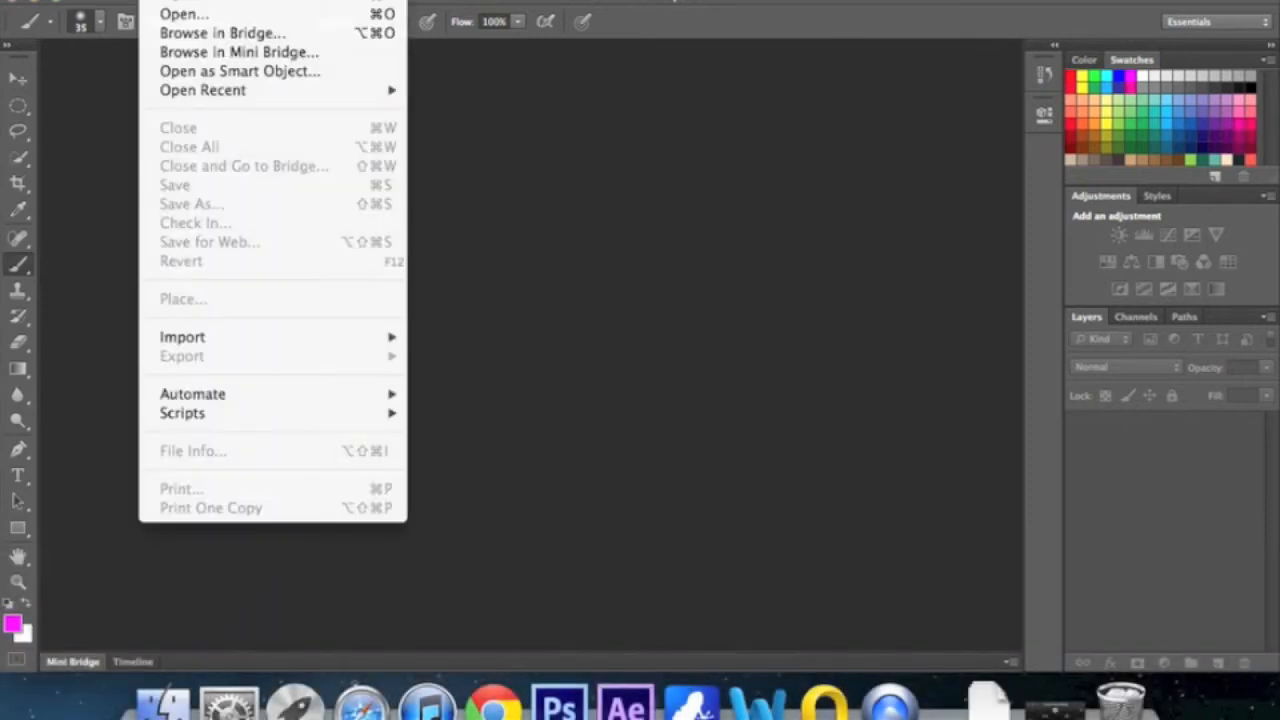
{"action": "left_click", "coordinate": [163, 1]}
{"action": "left_click", "coordinate": [163, 1]}
{"action": "left_click", "coordinate": [166, 1]}
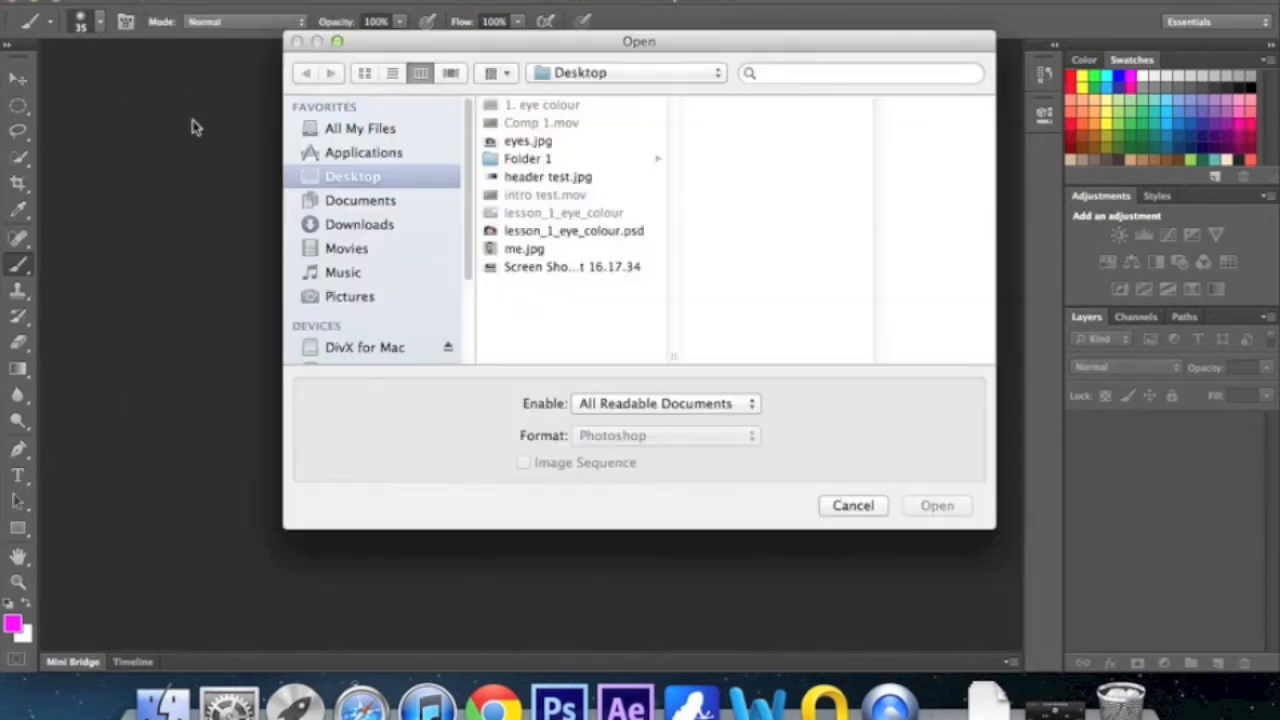
{"action": "left_click", "coordinate": [548, 141]}
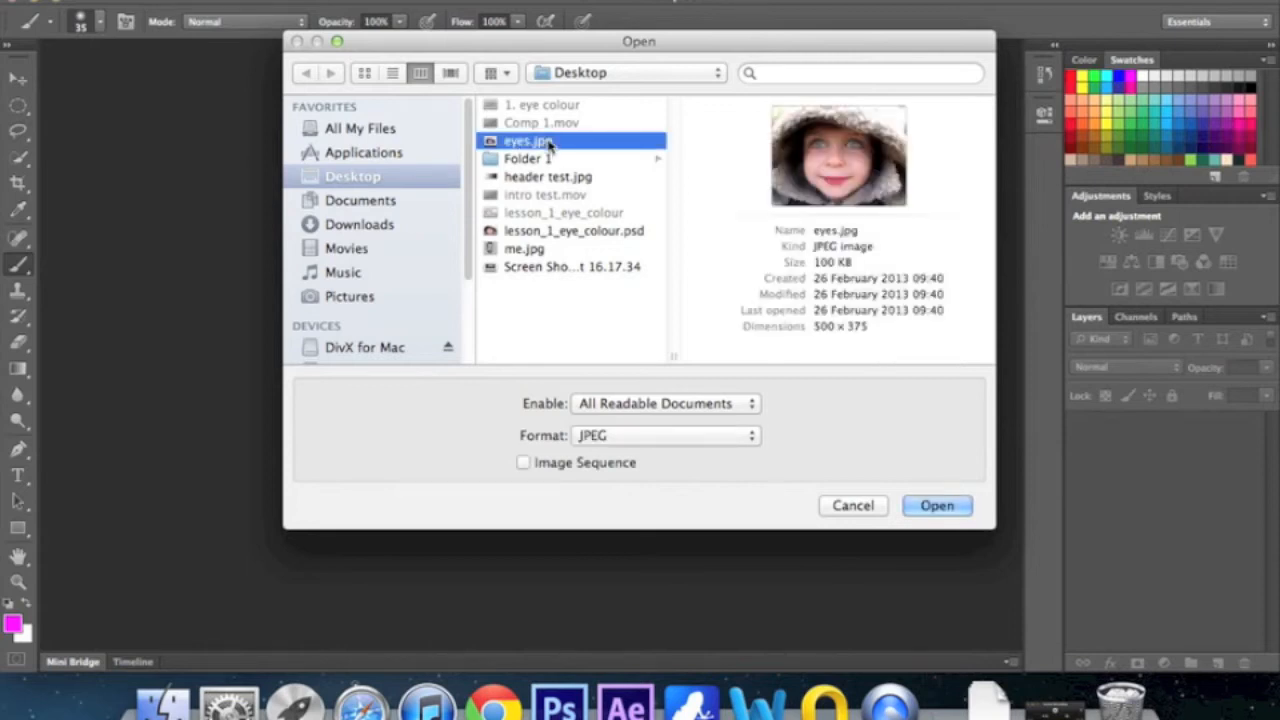
{"action": "left_click", "coordinate": [958, 506]}
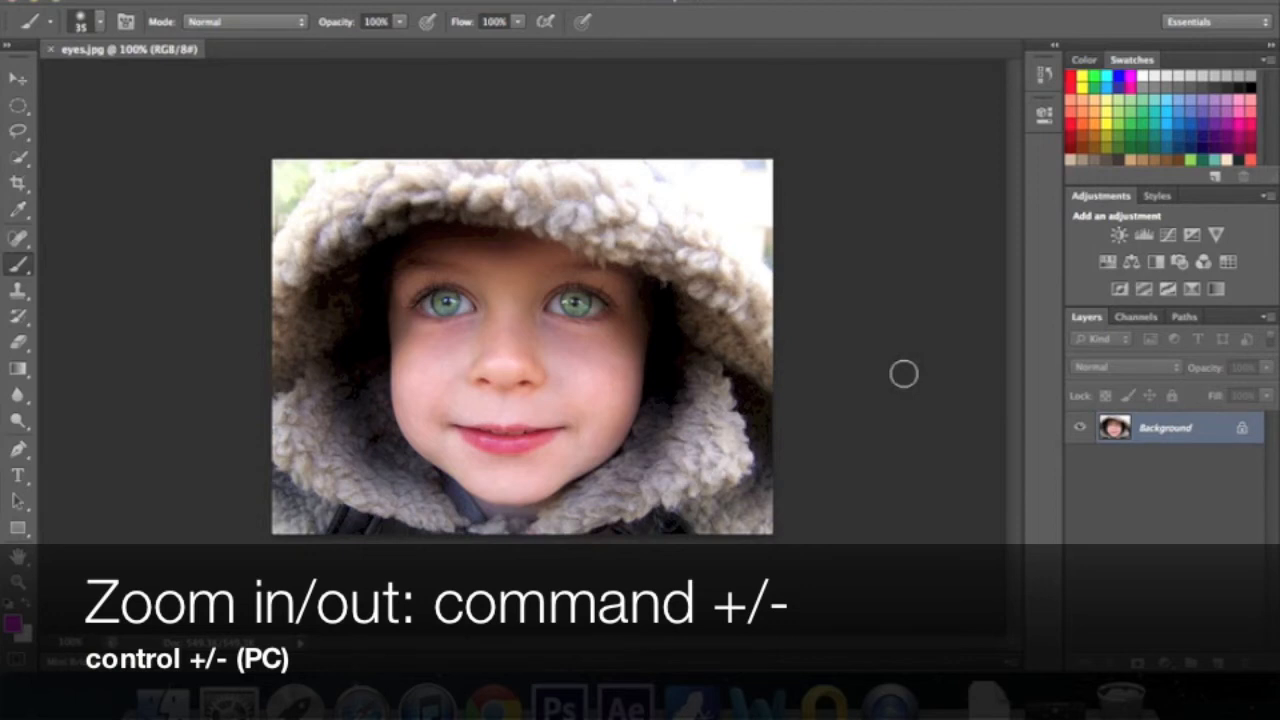
Magnify the photo to 400% and frame both eyes for close inspection
{"action": "key", "text": "super+minus"}
{"action": "key", "text": "super+minus"}
{"action": "key", "text": "super+minus"}
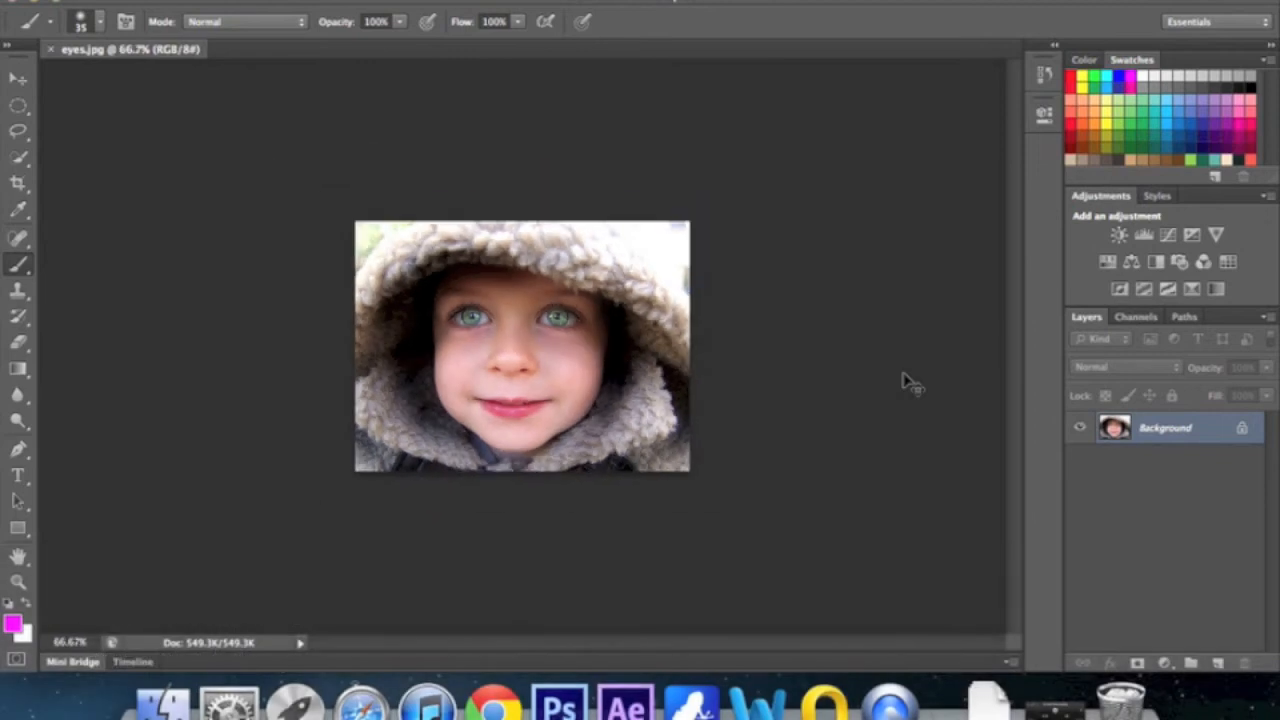
{"action": "key", "text": "super+plus"}
{"action": "key", "text": "super+plus"}
{"action": "key", "text": "super+plus"}
{"action": "key", "text": "super+plus"}
{"action": "key", "text": "super+plus"}
{"action": "key", "text": "super+plus"}
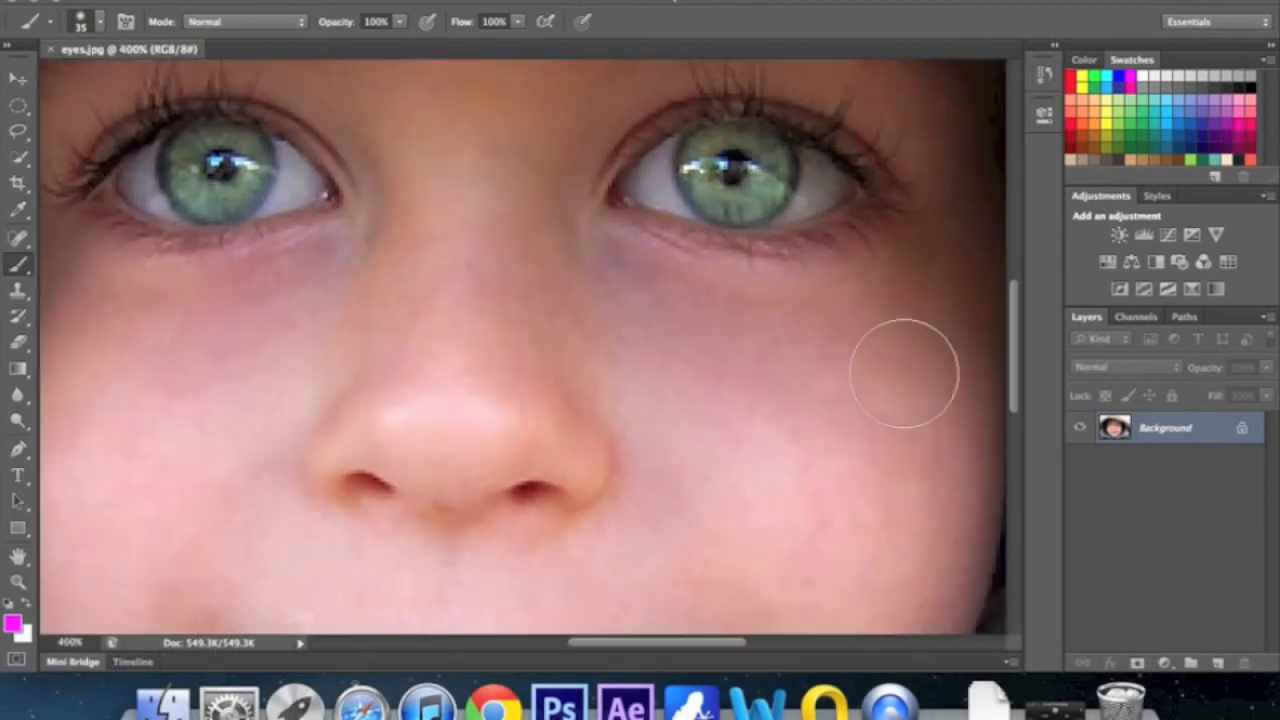
{"action": "scroll", "coordinate": [904, 373], "scroll_direction": "down", "scroll_amount": 1}
{"action": "scroll", "coordinate": [904, 373], "scroll_direction": "up", "scroll_amount": 6}
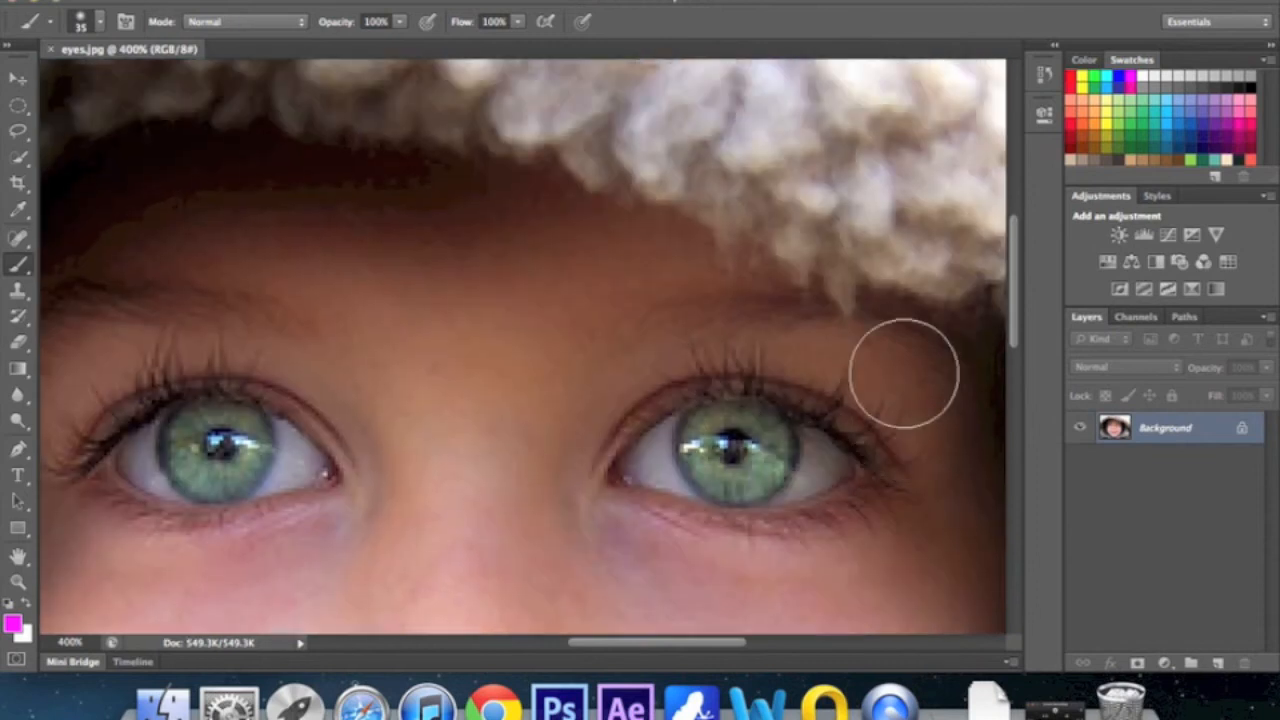
{"action": "scroll", "coordinate": [904, 373], "scroll_direction": "down", "scroll_amount": 3}
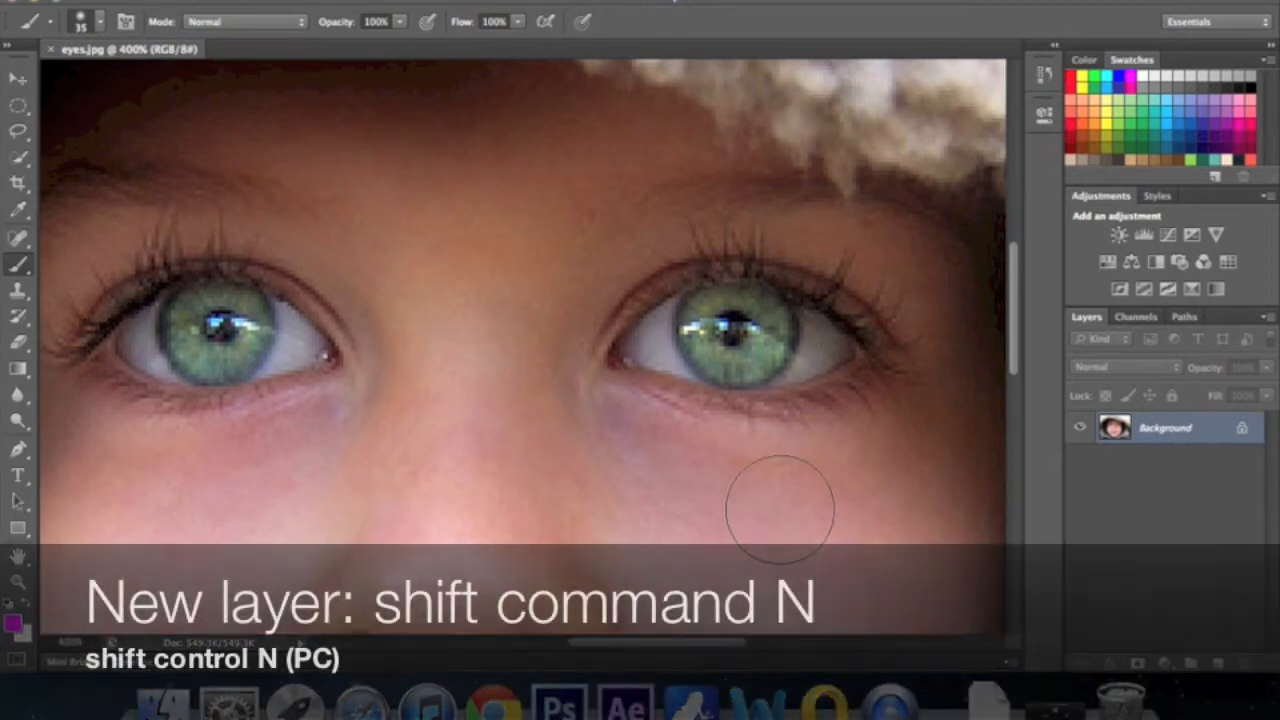
Add a new layer named "eyes" with Normal mode and 100% opacity
{"action": "key", "text": "shift+super+n"}
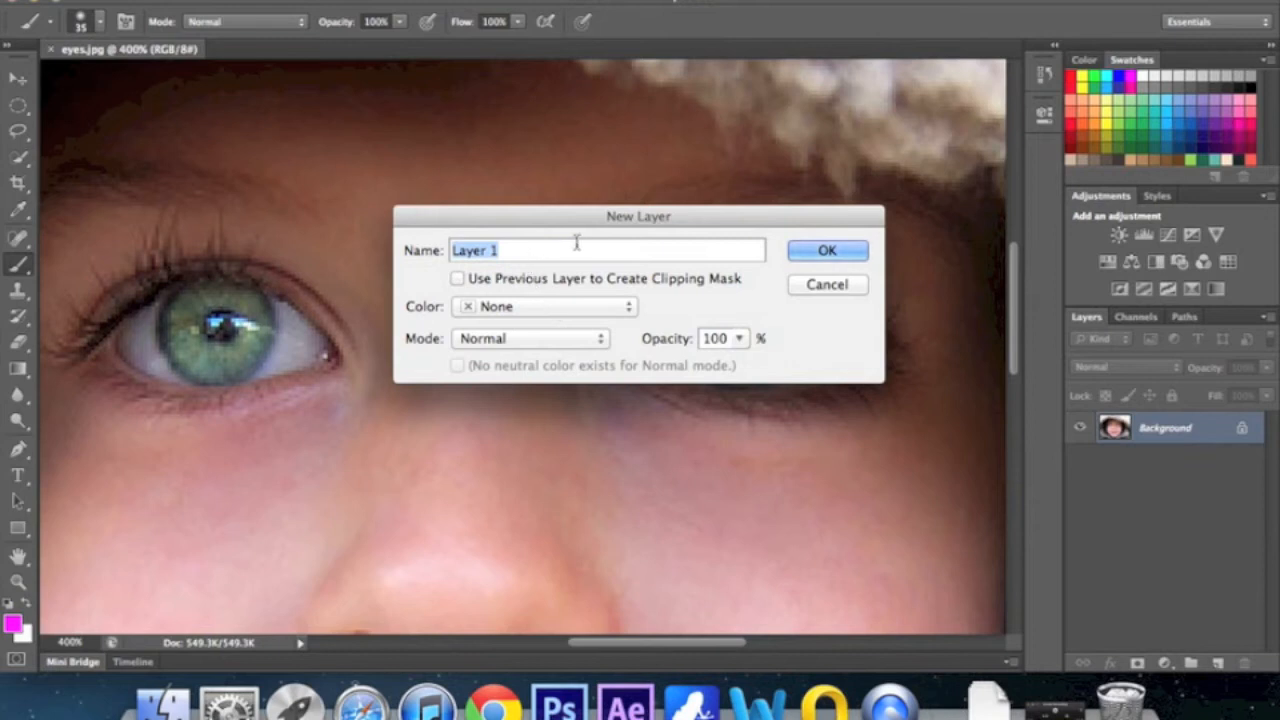
{"action": "left_click", "coordinate": [518, 252]}
{"action": "triple_click", "coordinate": [518, 252]}
{"action": "type", "text": "ey"}
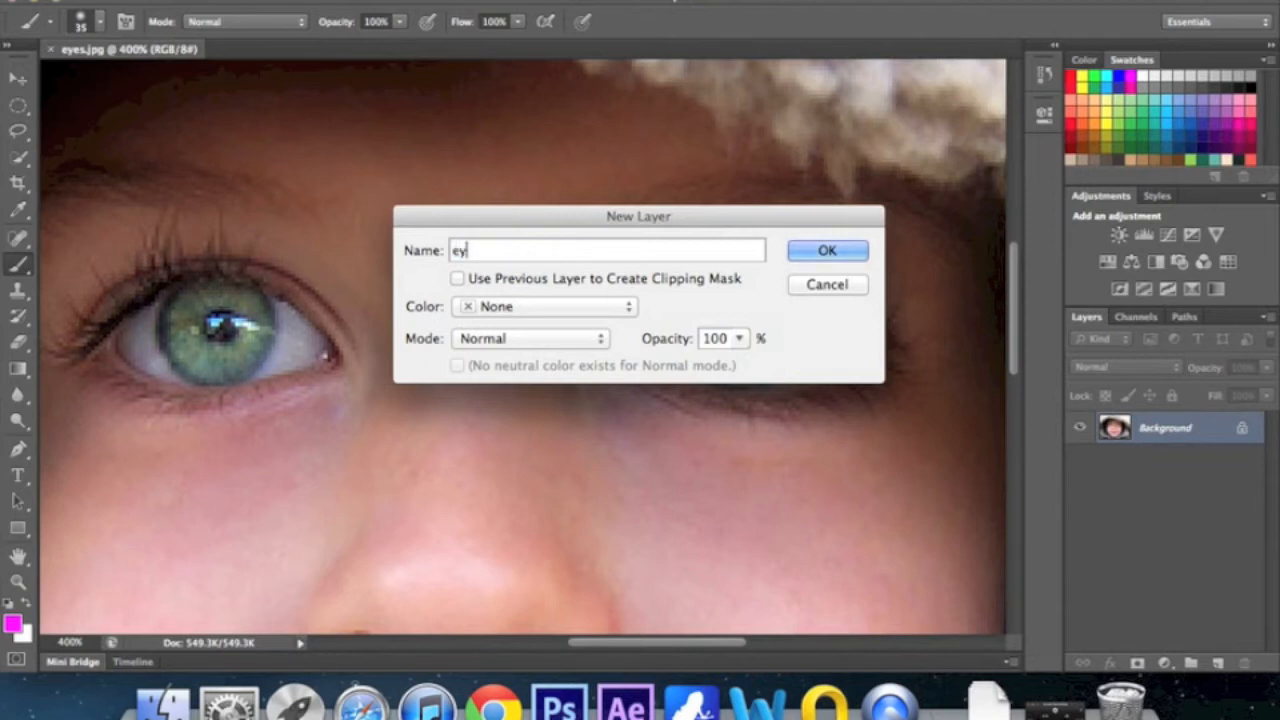
{"action": "type", "text": "s"}
{"action": "key", "text": "BackSpace"}
{"action": "type", "text": "es"}
{"action": "key", "text": "Return"}
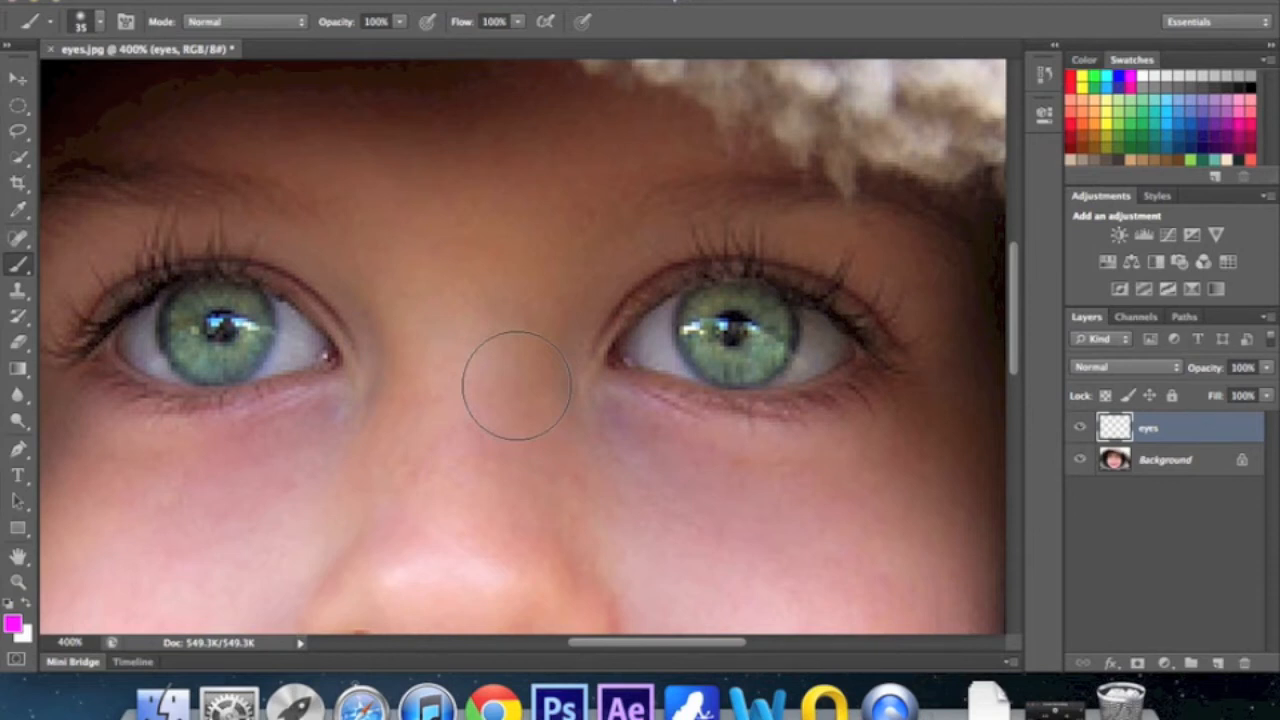
Set the foreground color to bright magenta, hex ff00d8
{"action": "left_click", "coordinate": [14, 624]}
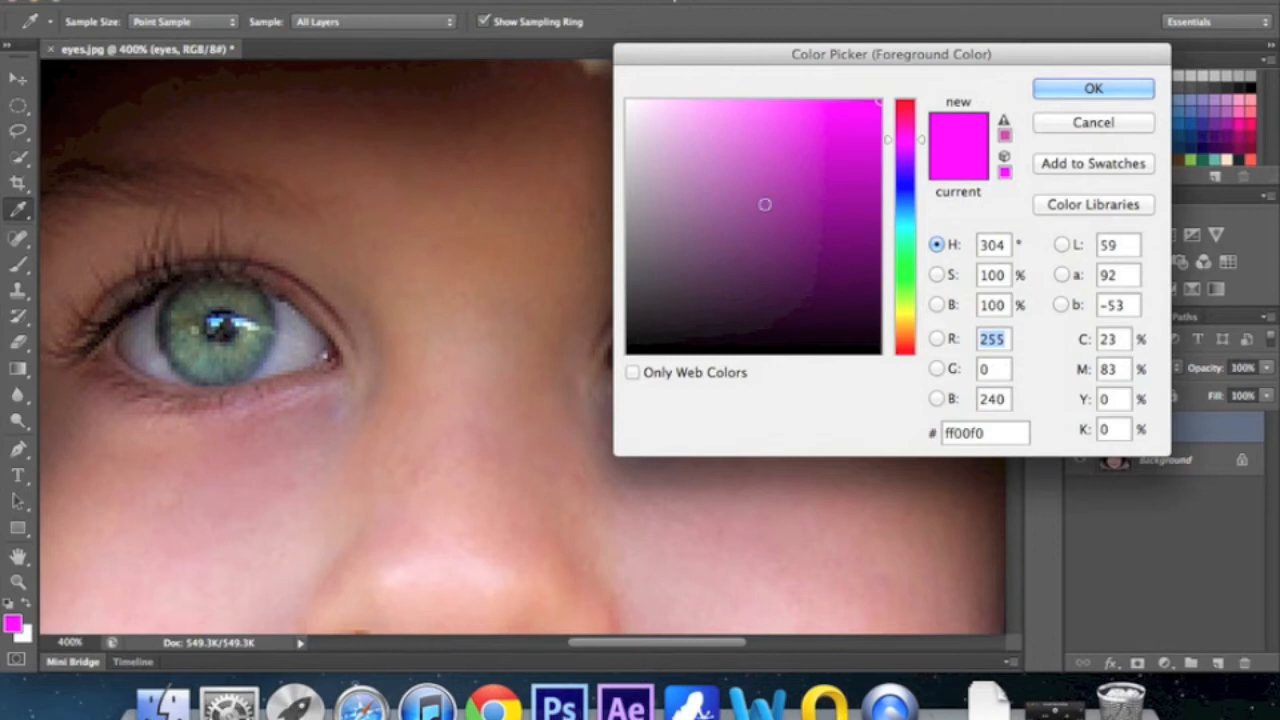
{"action": "left_click_drag", "start_coordinate": [890, 139], "coordinate": [891, 241]}
{"action": "left_click", "coordinate": [803, 191]}
{"action": "left_click_drag", "start_coordinate": [803, 191], "coordinate": [671, 203]}
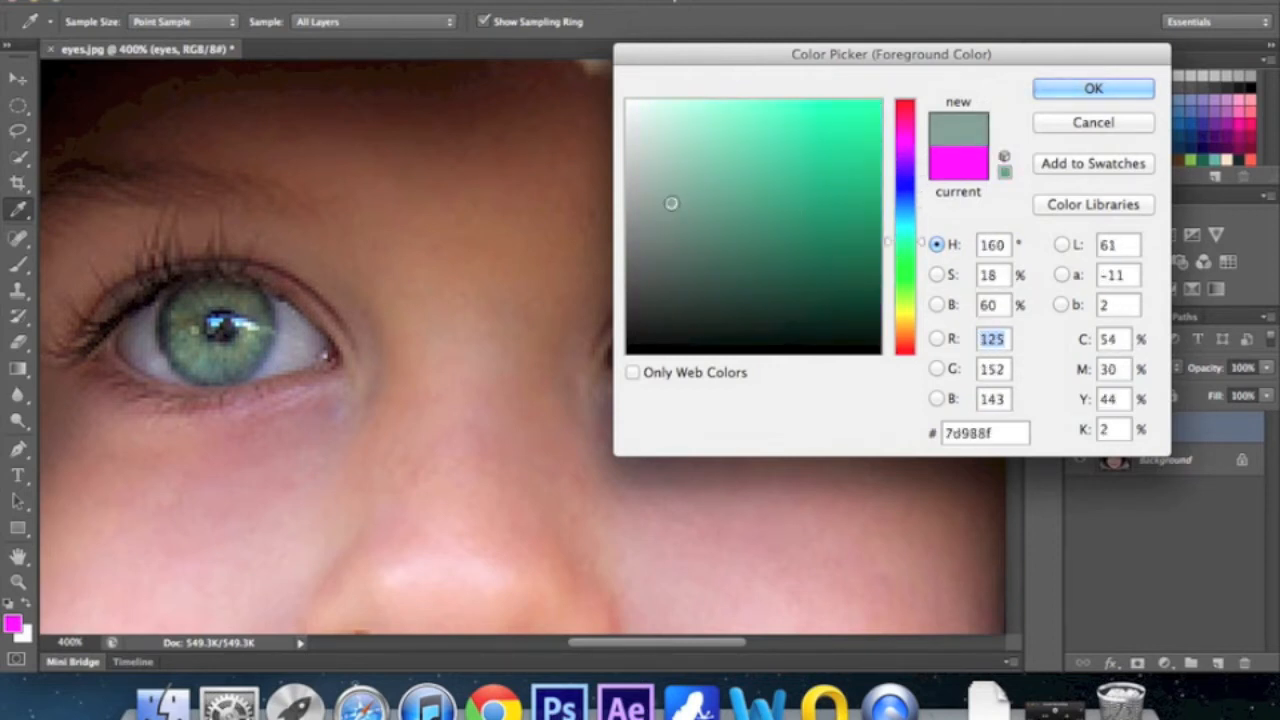
{"action": "left_click_drag", "start_coordinate": [887, 243], "coordinate": [903, 142]}
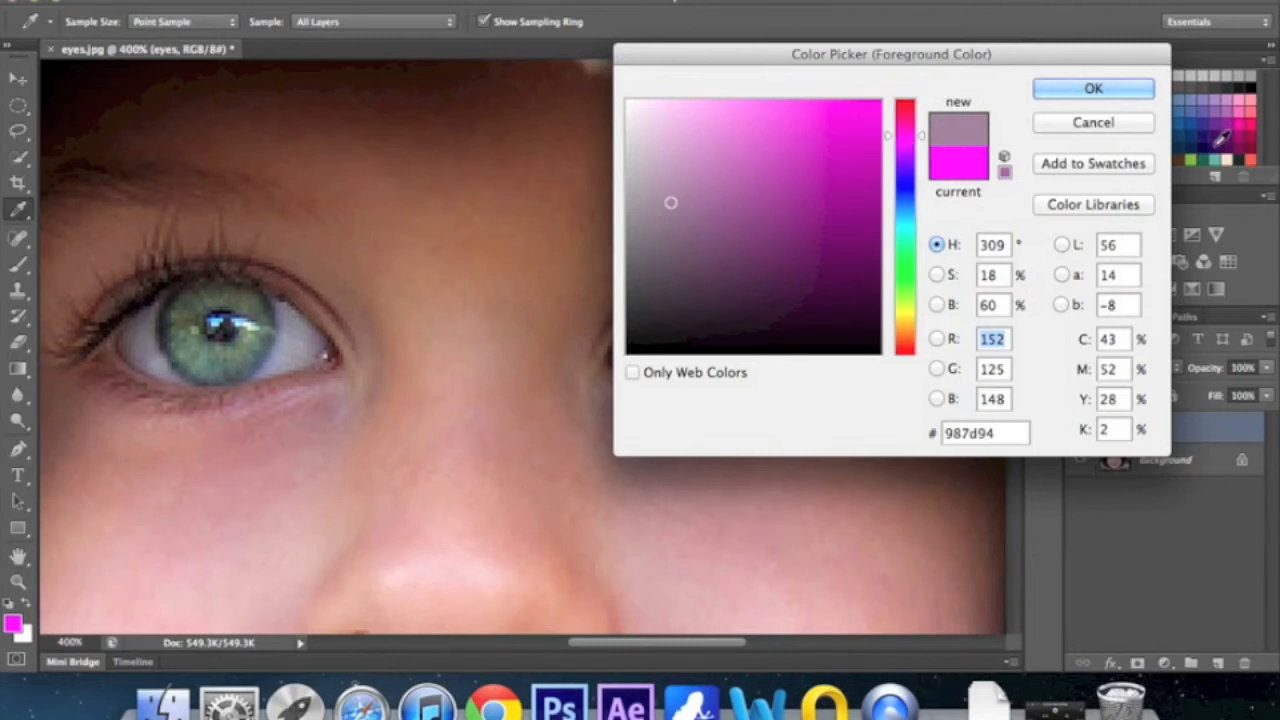
{"action": "left_click_drag", "start_coordinate": [818, 155], "coordinate": [895, 88]}
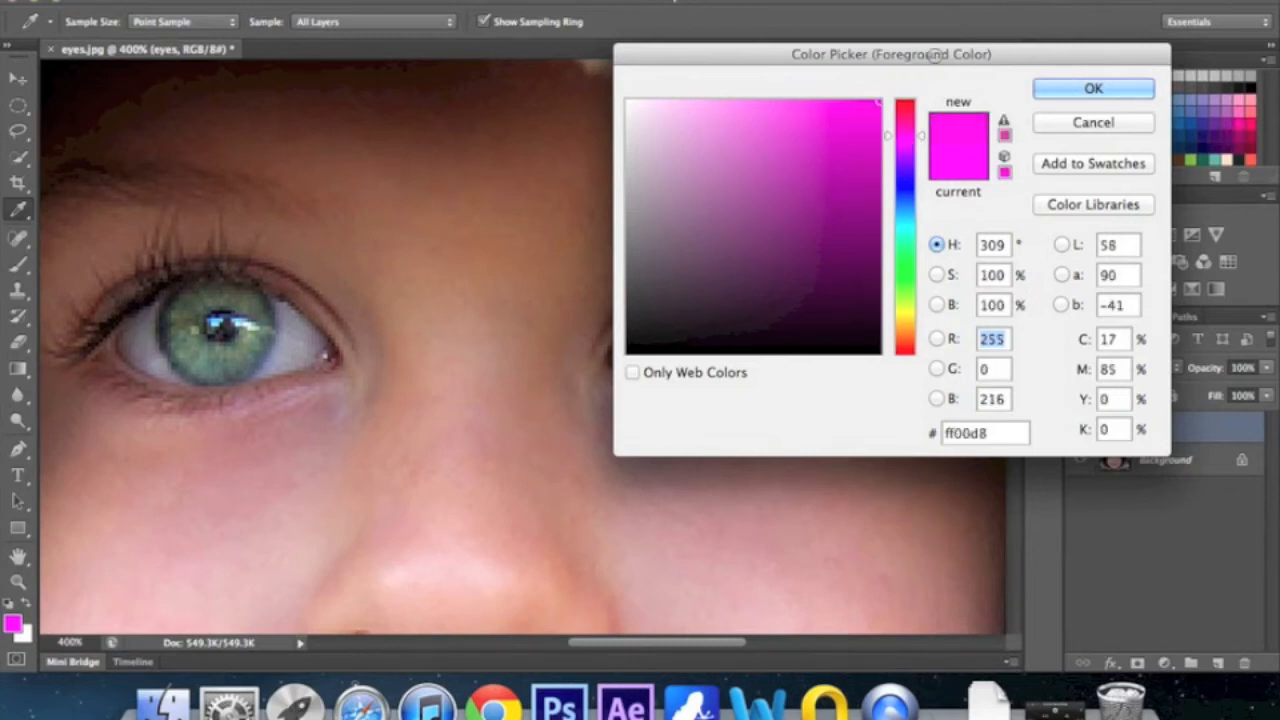
{"action": "left_click", "coordinate": [1052, 92]}
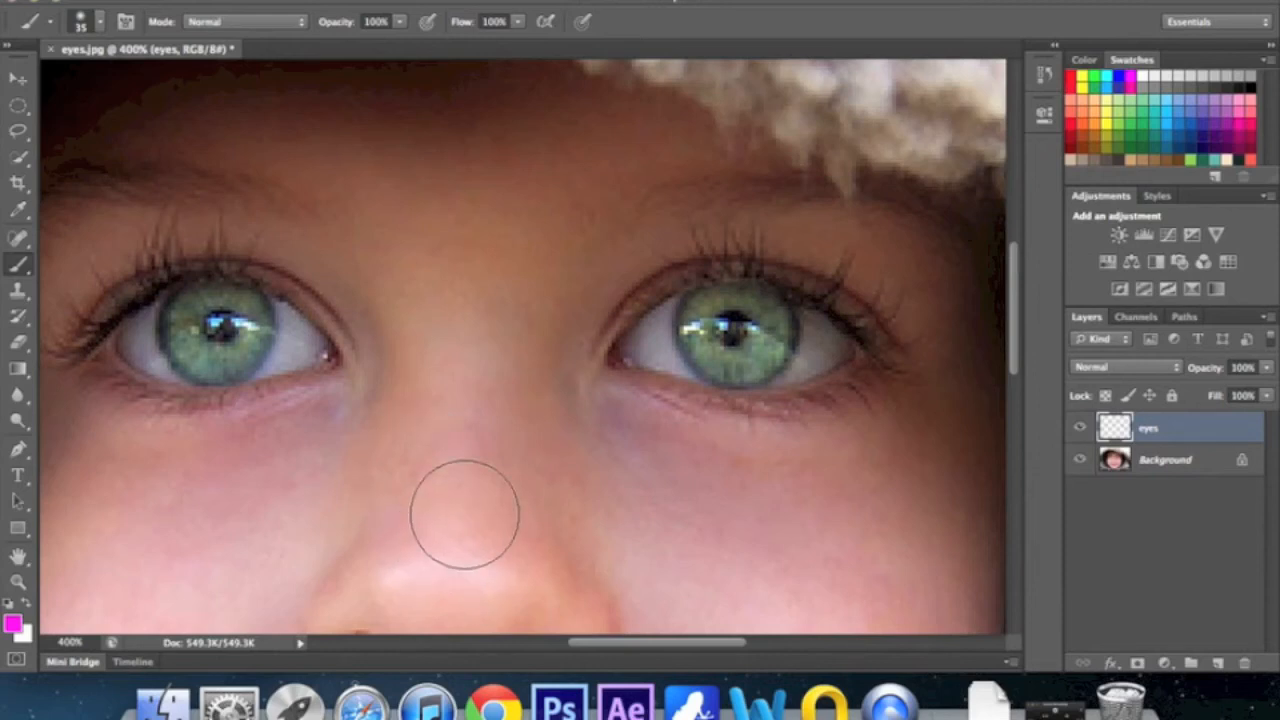
Set the brush to 27 px with 100% hardness, and paint and undo a test dab between the eyes
{"action": "key", "text": "b"}
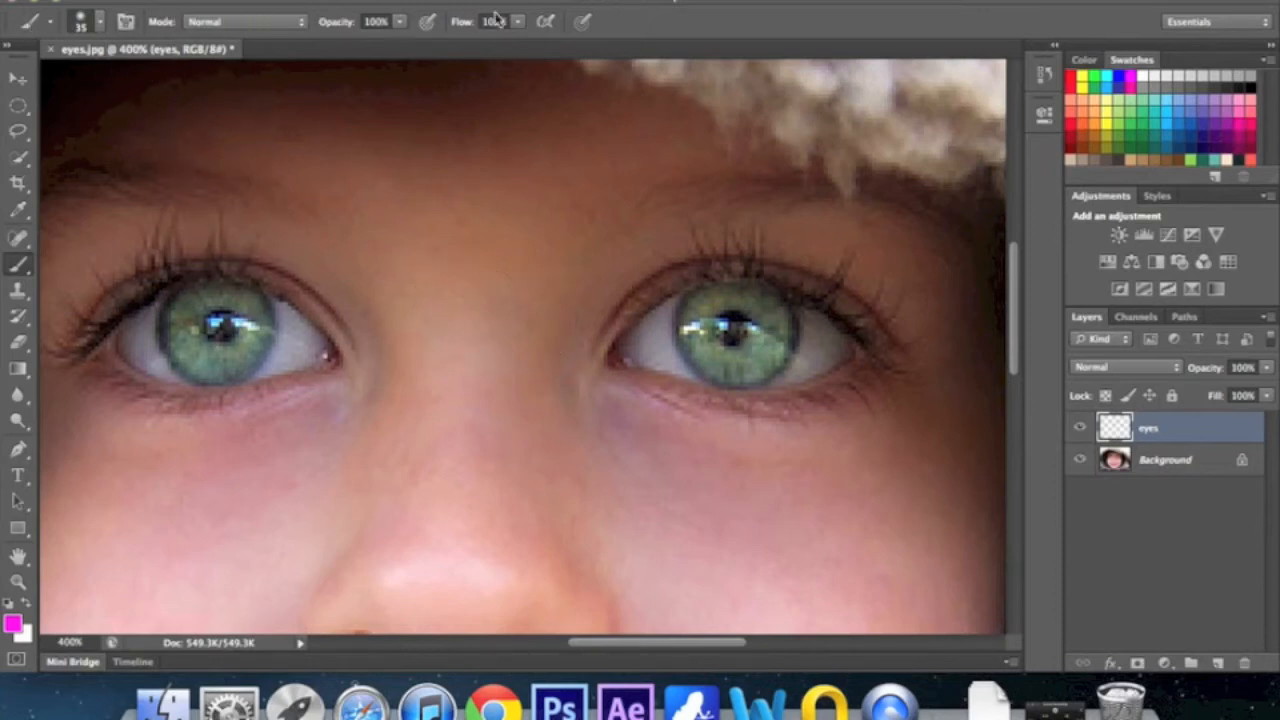
{"action": "left_click", "coordinate": [101, 28]}
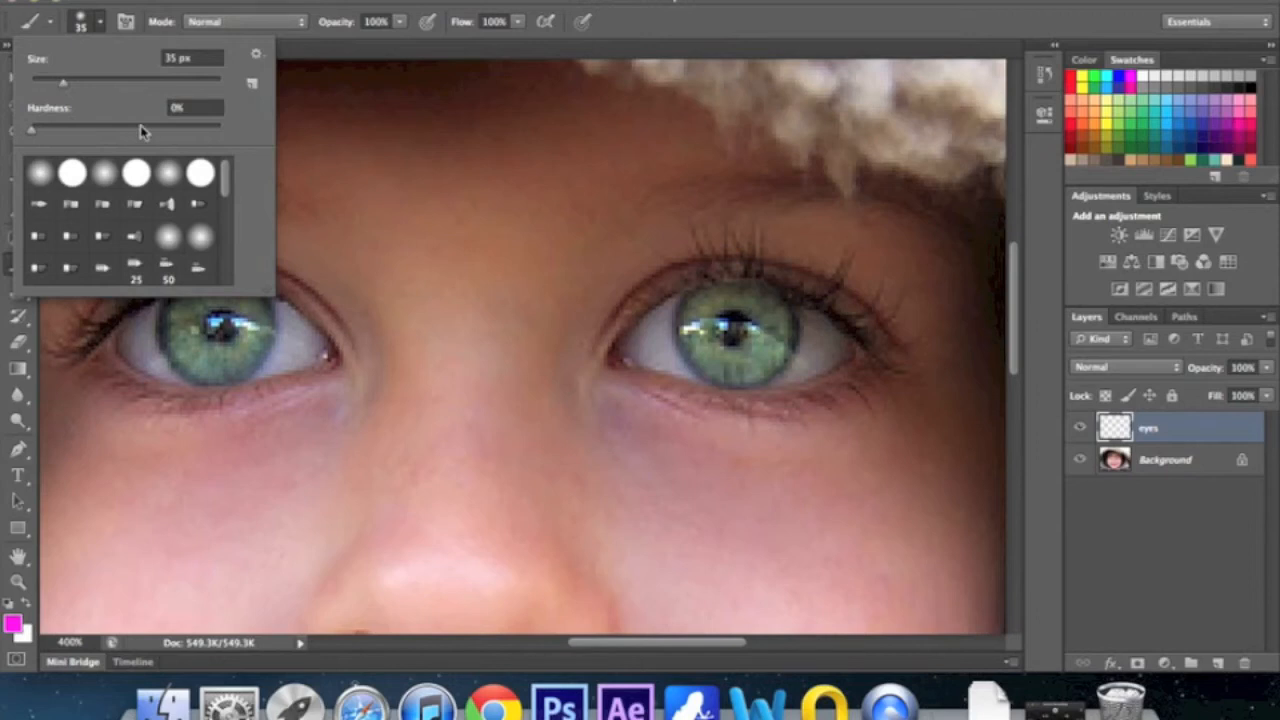
{"action": "mouse_move", "coordinate": [67, 88]}
{"action": "left_mouse_down"}
{"action": "mouse_move", "coordinate": [143, 86]}
{"action": "mouse_move", "coordinate": [55, 86]}
{"action": "left_mouse_up"}
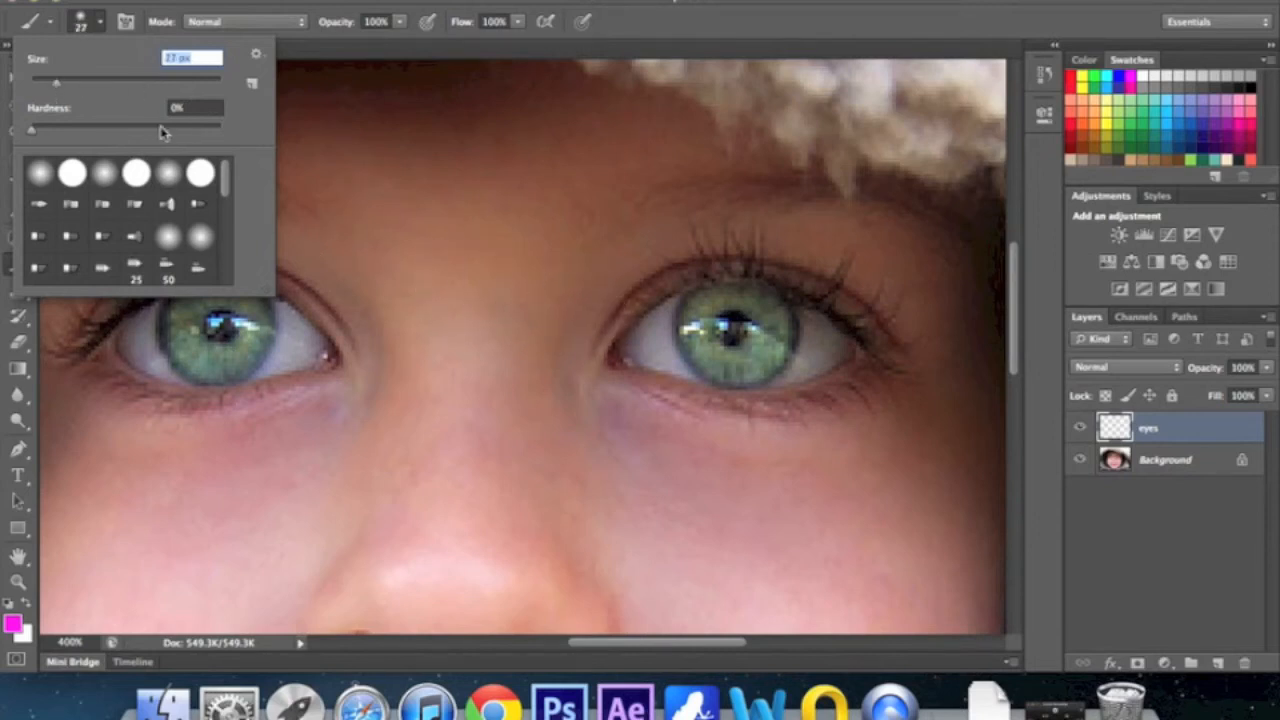
{"action": "left_click_drag", "start_coordinate": [35, 131], "coordinate": [288, 126]}
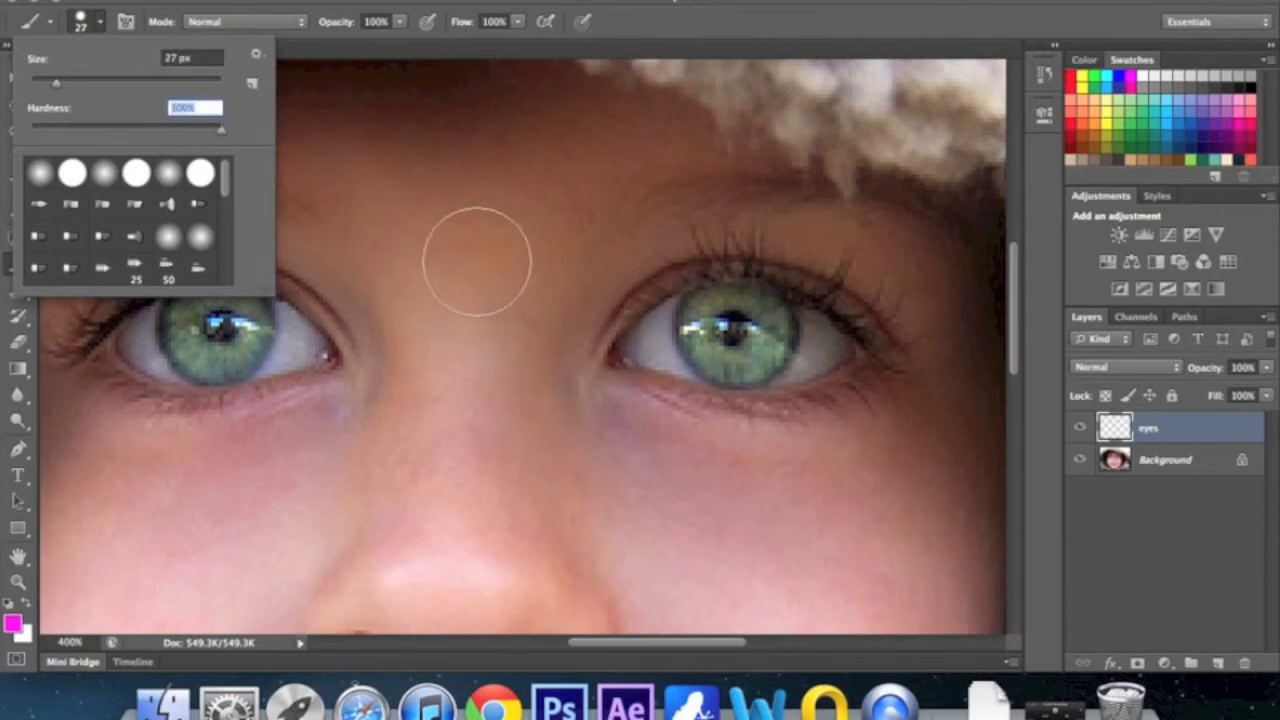
{"action": "key", "text": "Return"}
{"action": "left_click", "coordinate": [477, 261]}
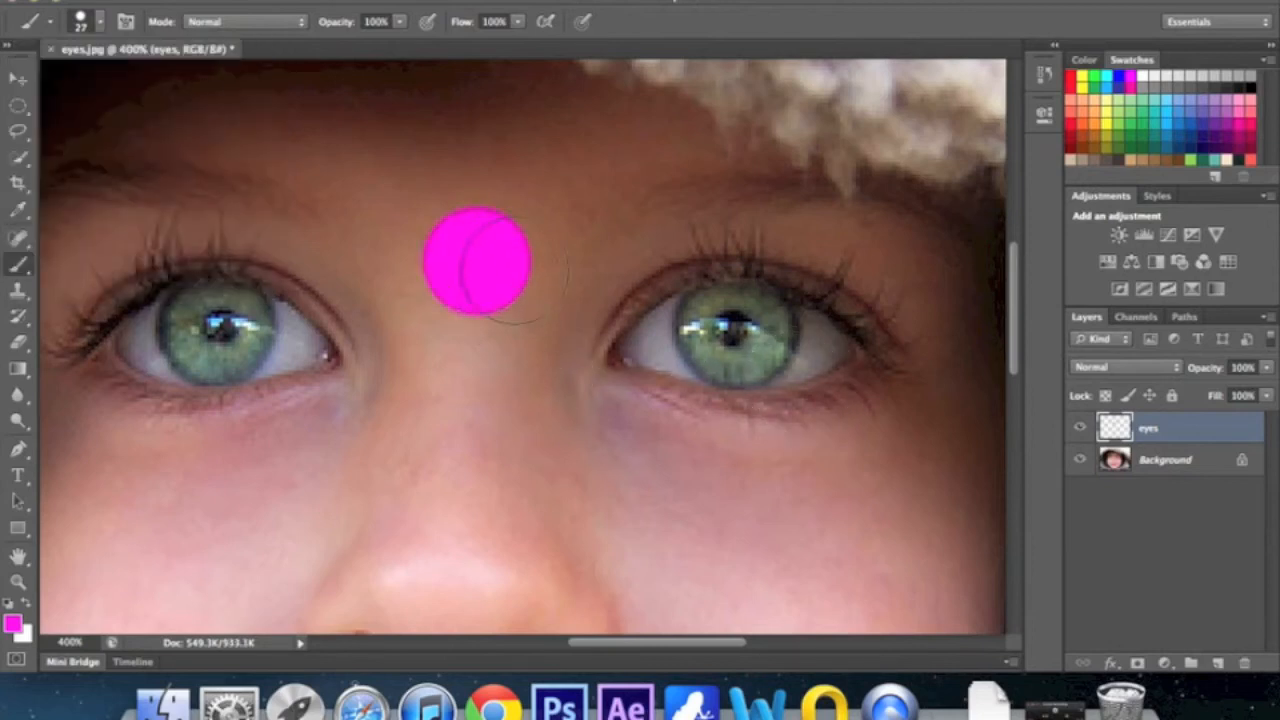
{"action": "key", "text": "super+z"}
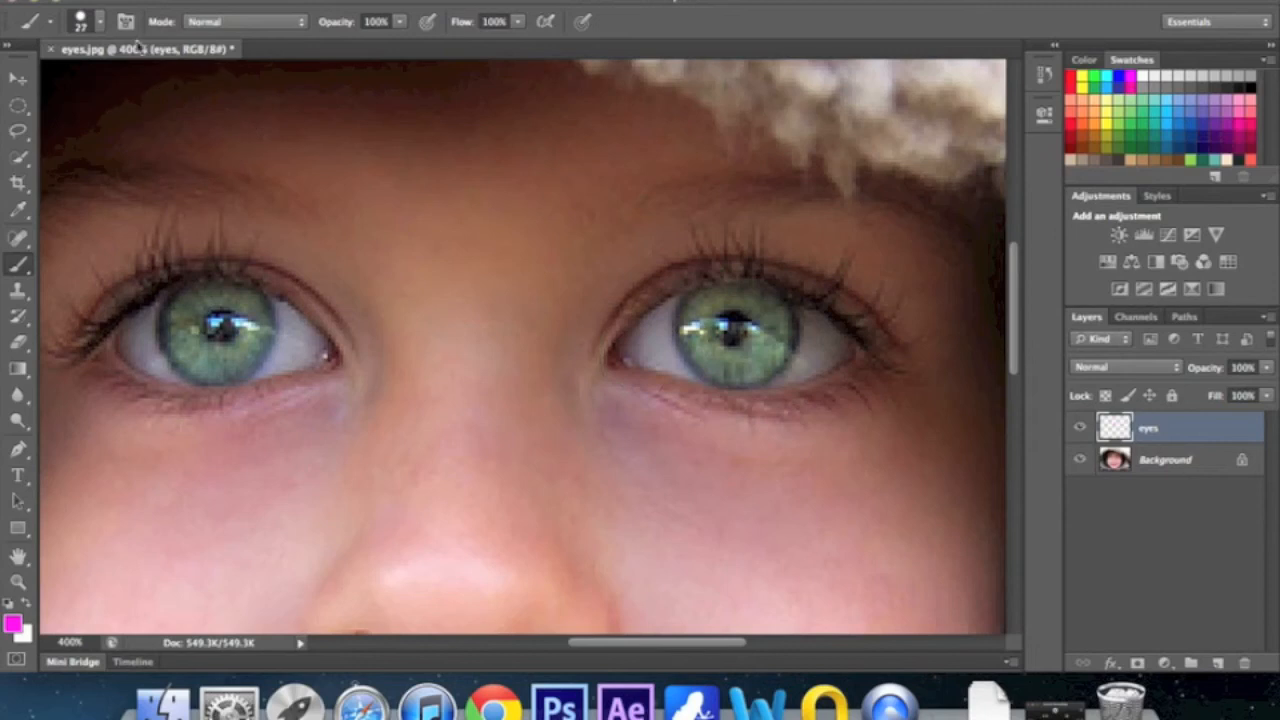
Reduce the brush hardness to 0%, and paint and undo a soft test dab between the eyes
{"action": "left_click", "coordinate": [99, 22]}
{"action": "left_click", "coordinate": [98, 130]}
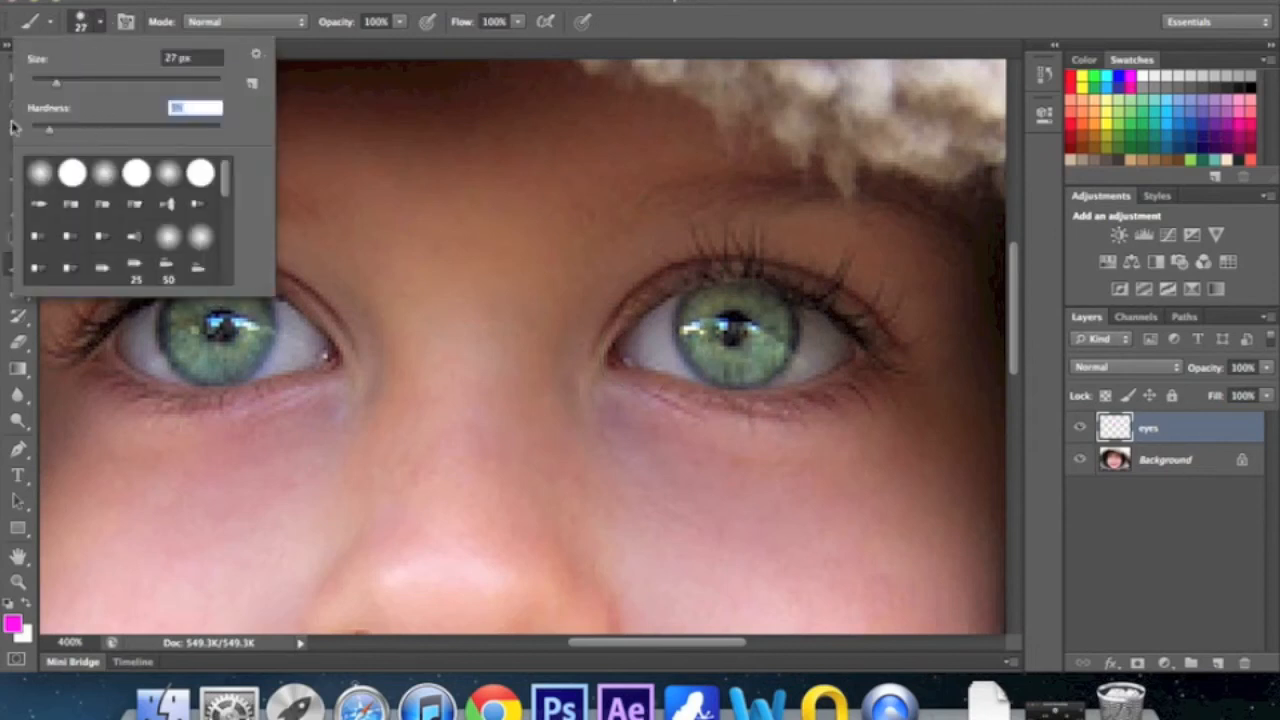
{"action": "key", "text": "Return"}
{"action": "left_click", "coordinate": [536, 279]}
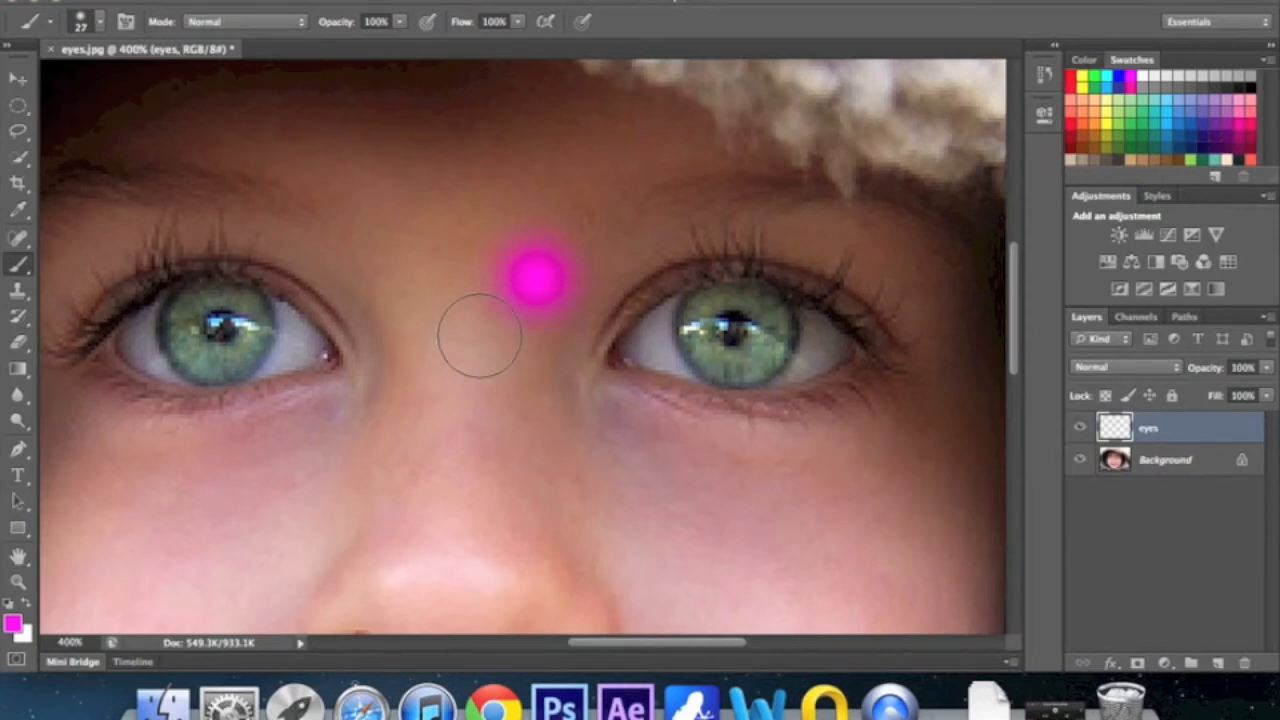
{"action": "key", "text": "super+z"}
Try a 176 px brush size, and reduce it to 61 px, keeping hardness at 0%
{"action": "left_click", "coordinate": [100, 22]}
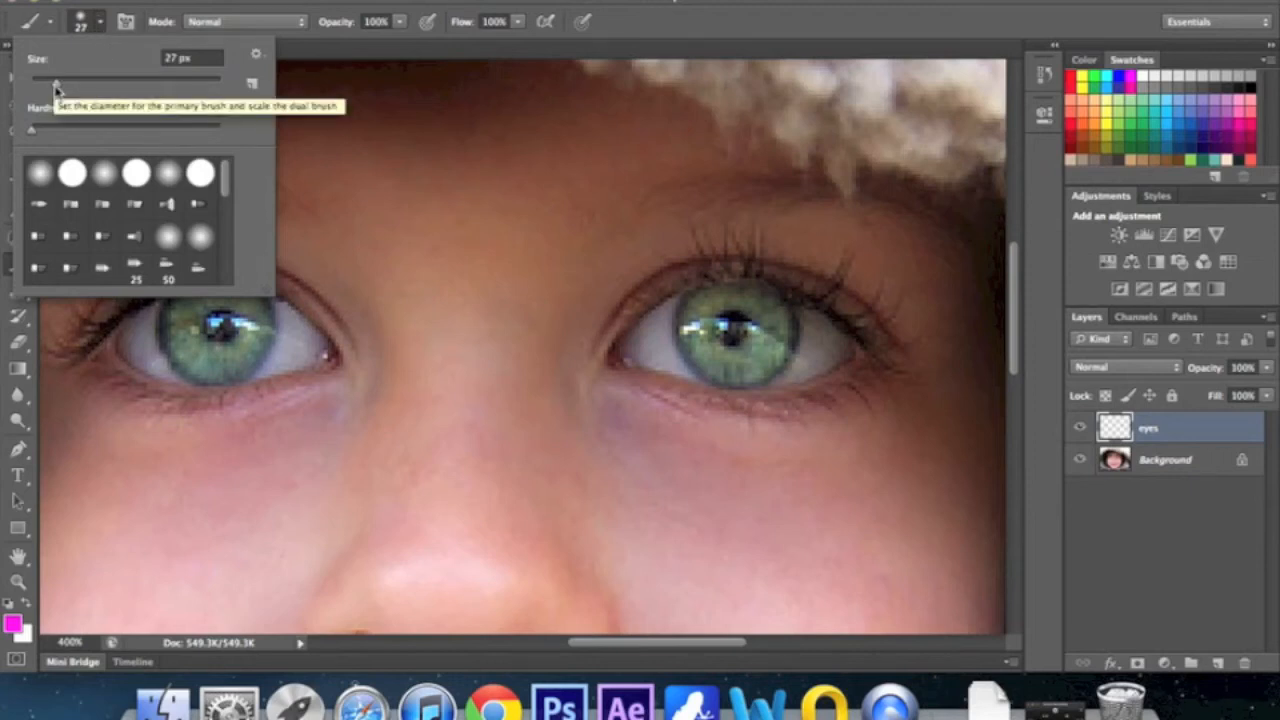
{"action": "left_click_drag", "start_coordinate": [56, 84], "coordinate": [165, 90]}
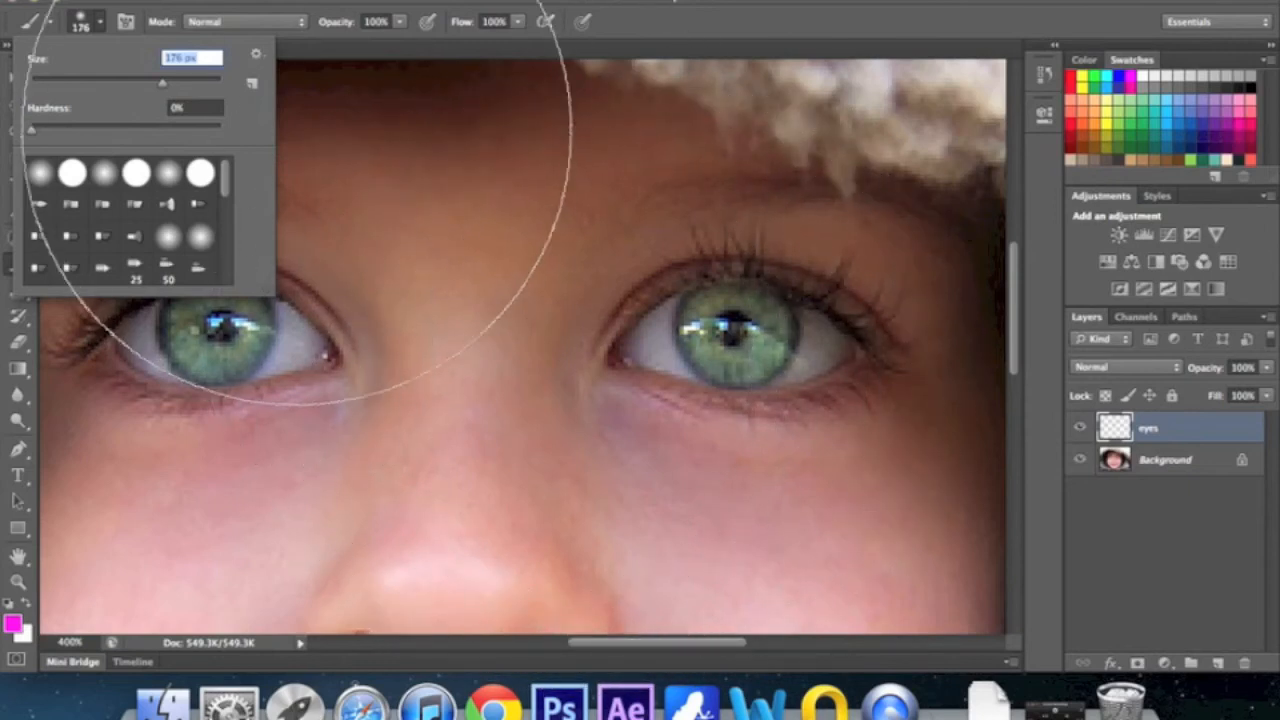
{"action": "left_click_drag", "start_coordinate": [165, 86], "coordinate": [97, 90]}
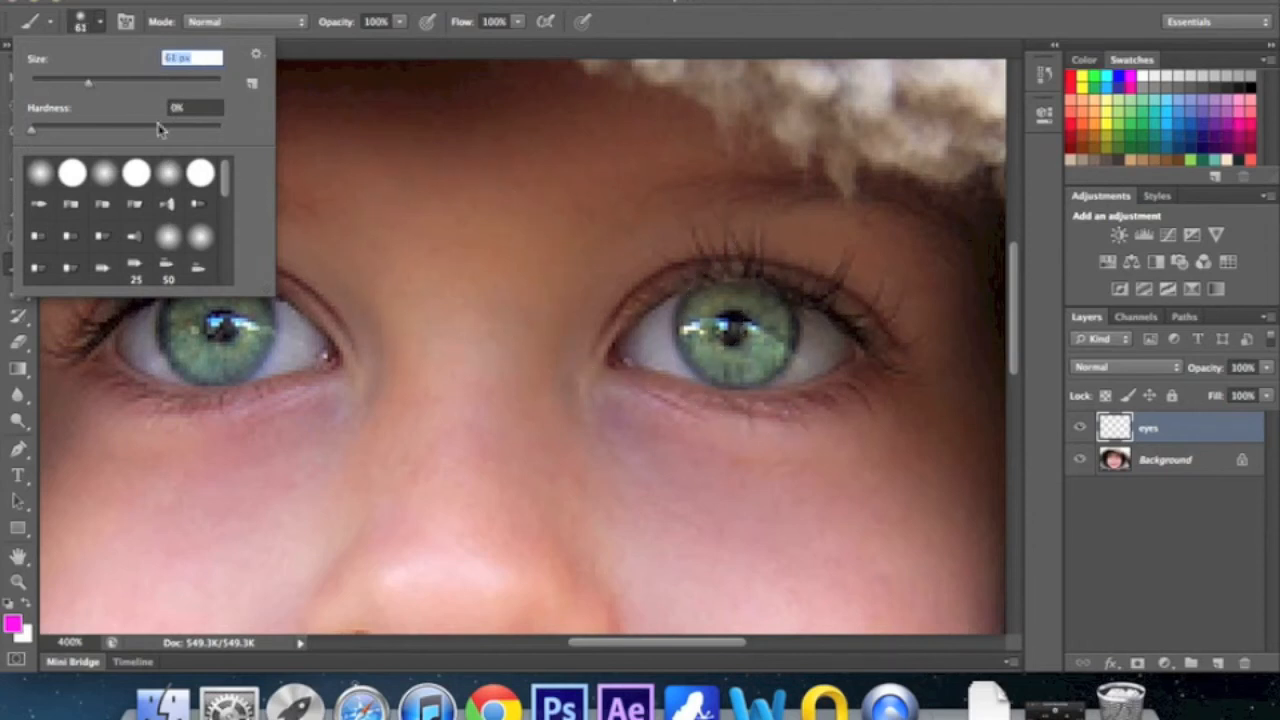
{"action": "left_click", "coordinate": [85, 22]}
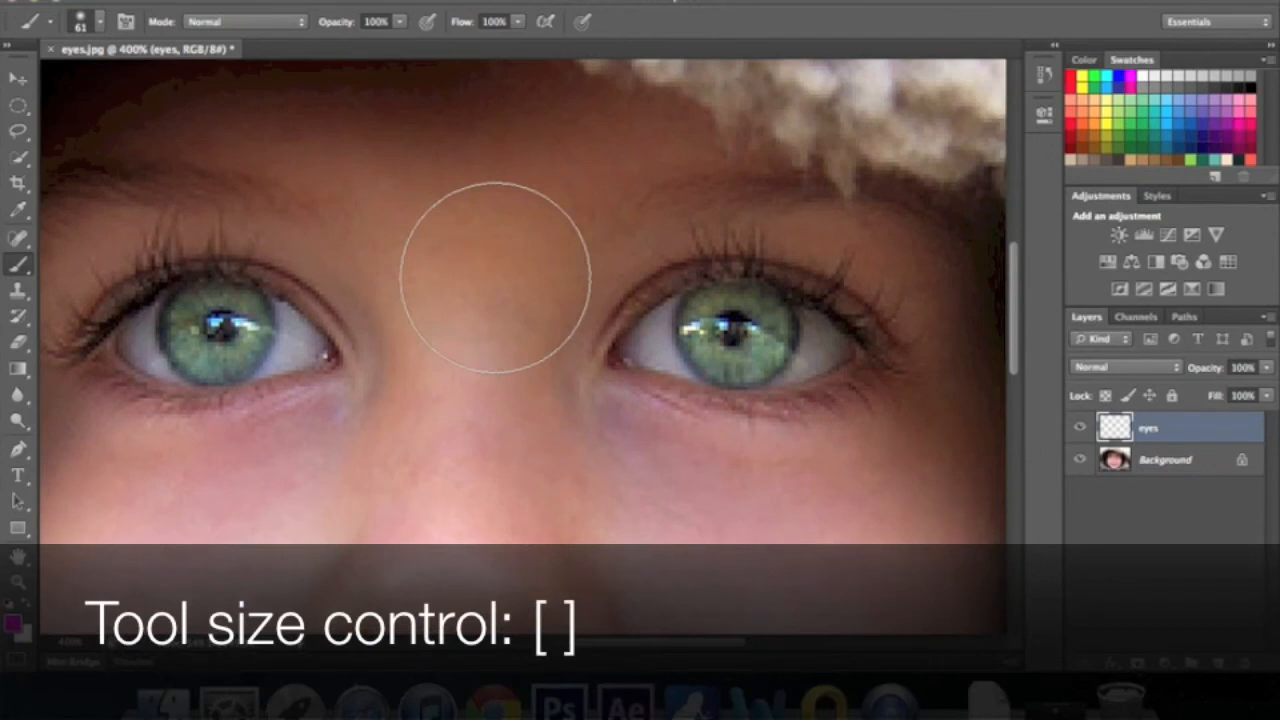
Enlarge the brush in increments to 80 px or more, and shrink it to 25 px
{"action": "key", "text": "bracketright"}
{"action": "key", "text": "bracketright"}
{"action": "key", "text": "bracketright"}
{"action": "key", "text": "bracketright"}
{"action": "key", "text": "bracketright"}
{"action": "key", "text": "bracketright"}
{"action": "key", "text": "bracketright"}
{"action": "key", "text": "bracketright"}
{"action": "key", "text": "bracketright"}
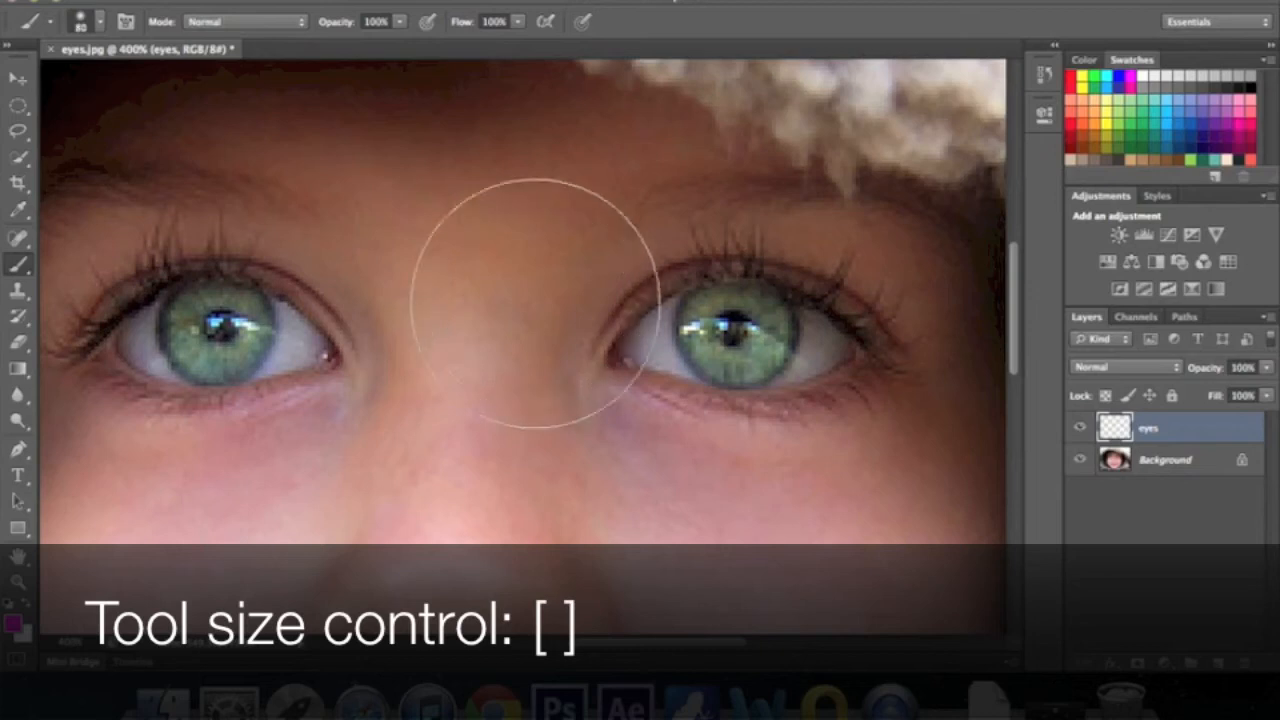
{"action": "key", "text": "bracketleft"}
{"action": "key", "text": "bracketleft"}
{"action": "key", "text": "bracketleft"}
{"action": "key", "text": "bracketleft"}
{"action": "key", "text": "bracketleft"}
{"action": "key", "text": "bracketleft"}
{"action": "key", "text": "bracketleft"}
{"action": "key", "text": "bracketleft"}
{"action": "key", "text": "bracketleft"}
{"action": "key", "text": "bracketleft"}
{"action": "key", "text": "bracketleft"}
{"action": "key", "text": "bracketleft"}
{"action": "key", "text": "bracketleft"}
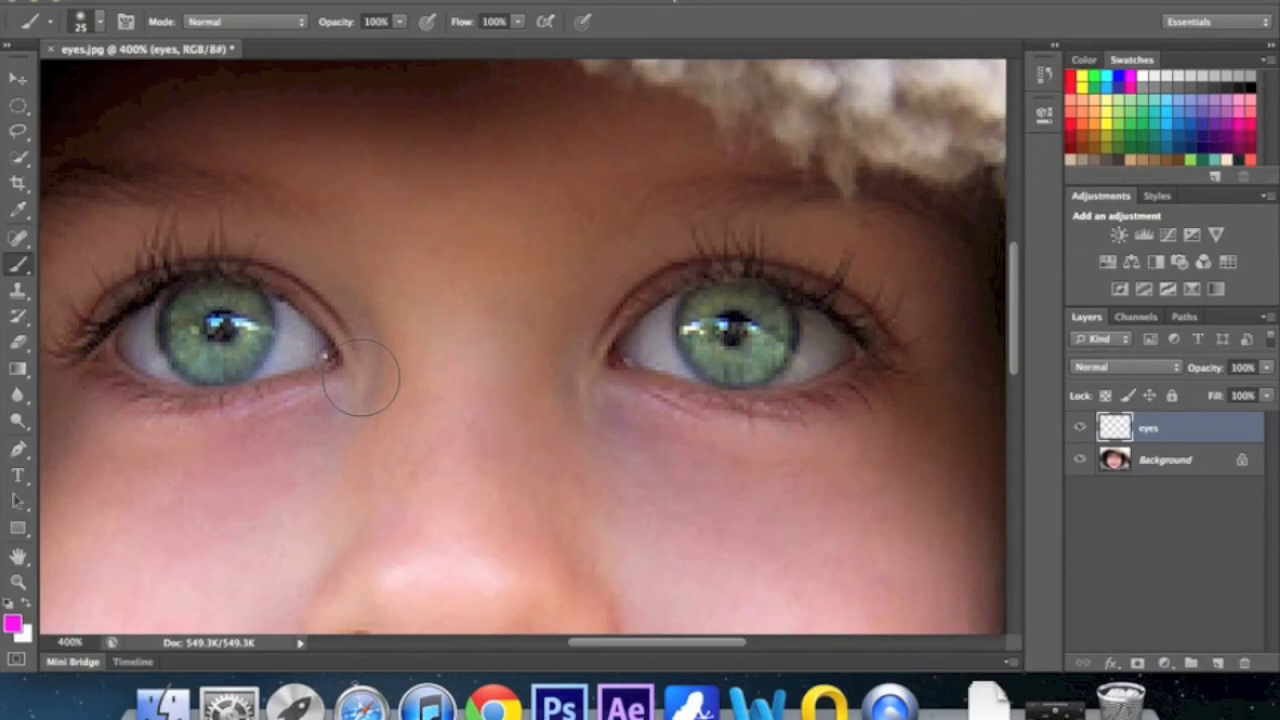
Set the brush to 35 px to fit the iris, and paint one soft magenta dab over each iris
{"action": "key", "text": "bracketright"}
{"action": "key", "text": "bracketright"}
{"action": "key", "text": "bracketright"}
{"action": "key", "text": "bracketright"}
{"action": "key", "text": "bracketright"}
{"action": "key", "text": "bracketright"}
{"action": "key", "text": "bracketright"}
{"action": "key", "text": "bracketright"}
{"action": "key", "text": "bracketleft"}
{"action": "key", "text": "bracketleft"}
{"action": "key", "text": "bracketleft"}
{"action": "key", "text": "bracketleft"}
{"action": "key", "text": "bracketleft"}
{"action": "key", "text": "bracketleft"}
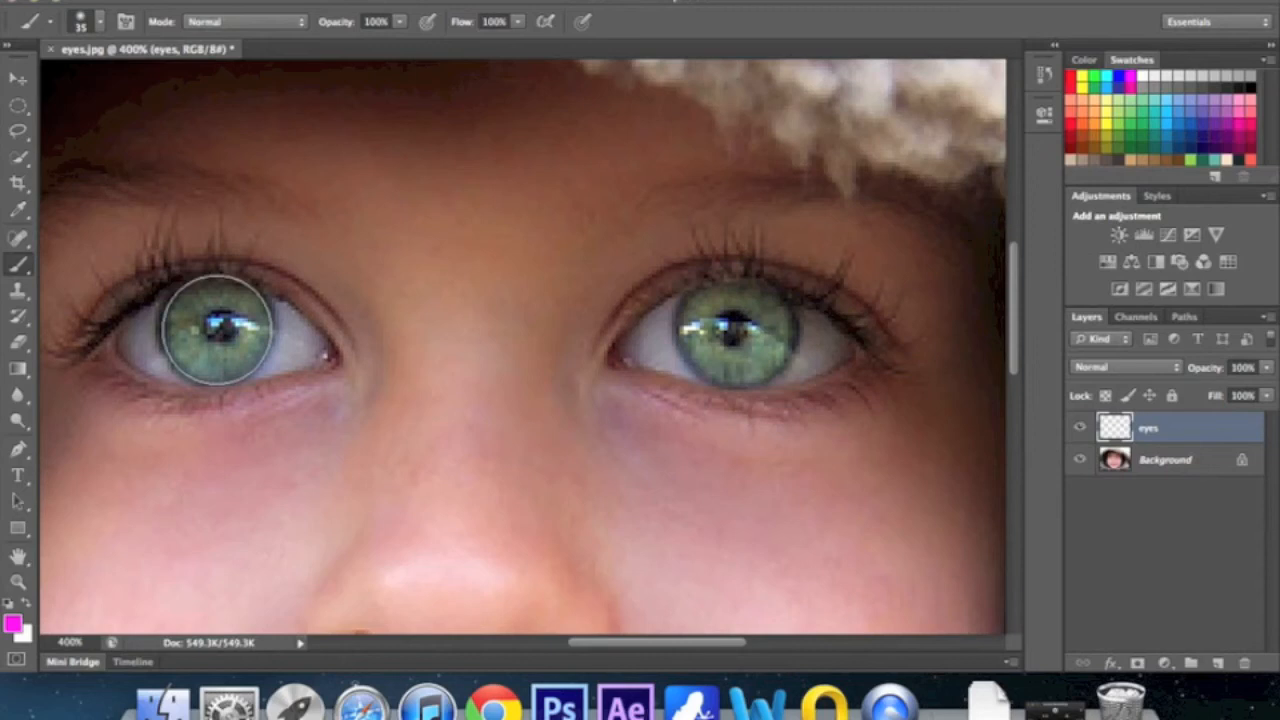
{"action": "left_click", "coordinate": [216, 330]}
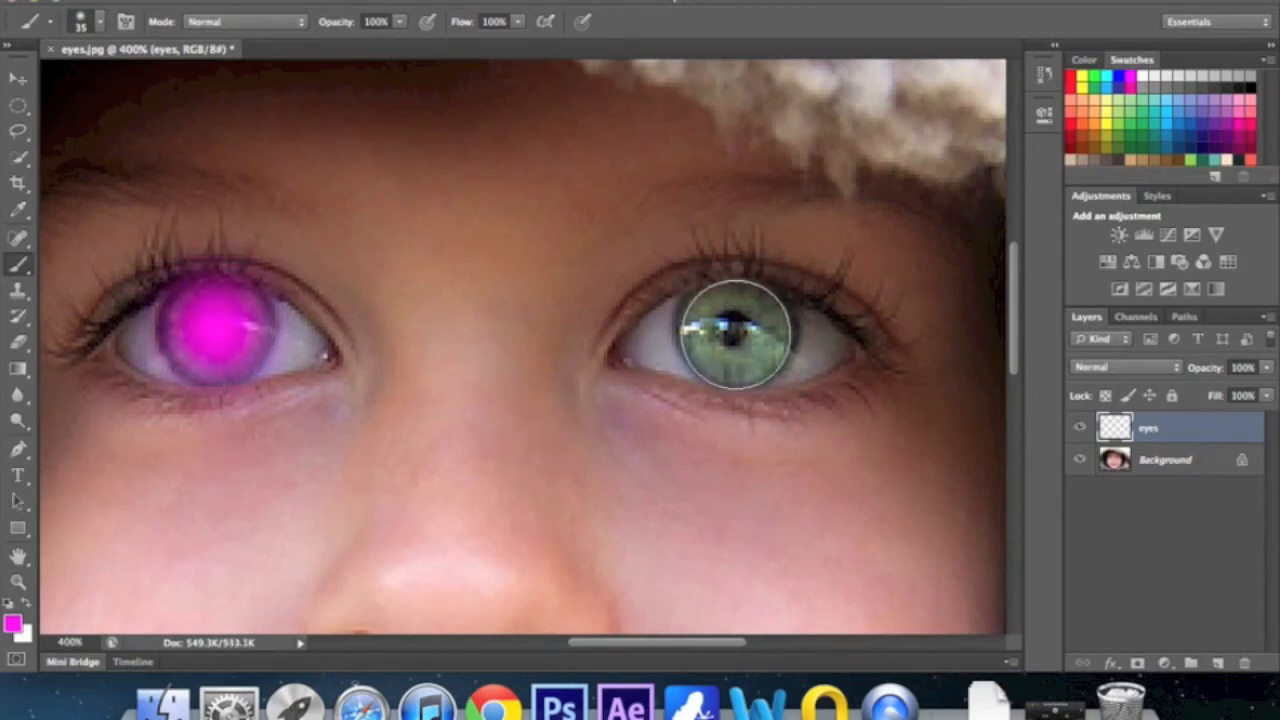
{"action": "left_click", "coordinate": [735, 334]}
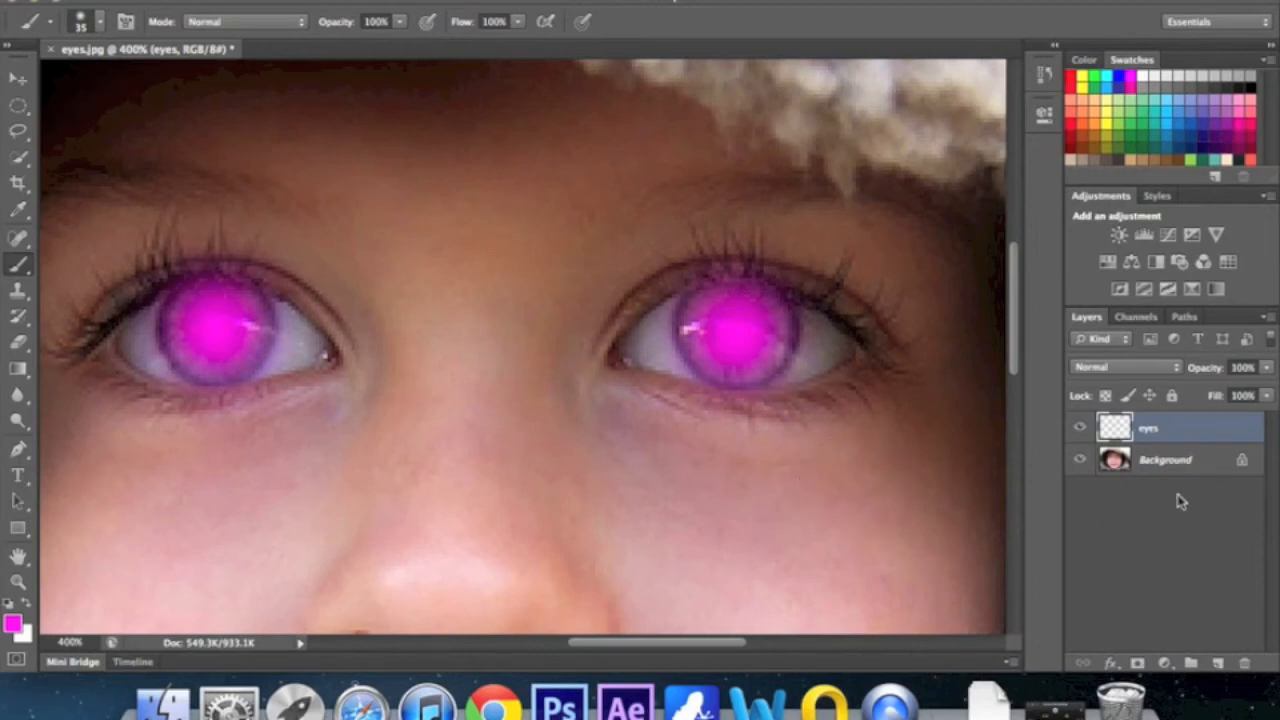
Set the blending mode of the eyes layer to Overlay
{"action": "left_click", "coordinate": [1172, 369]}
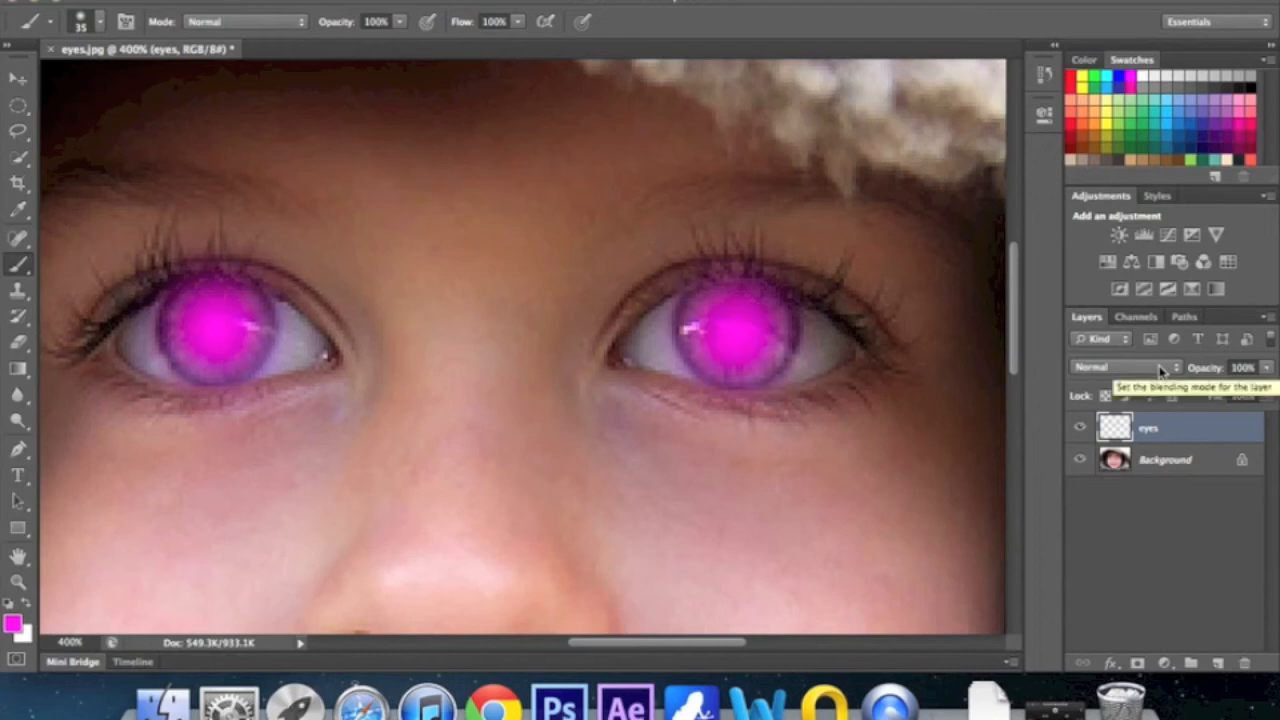
{"action": "left_click", "coordinate": [1161, 371]}
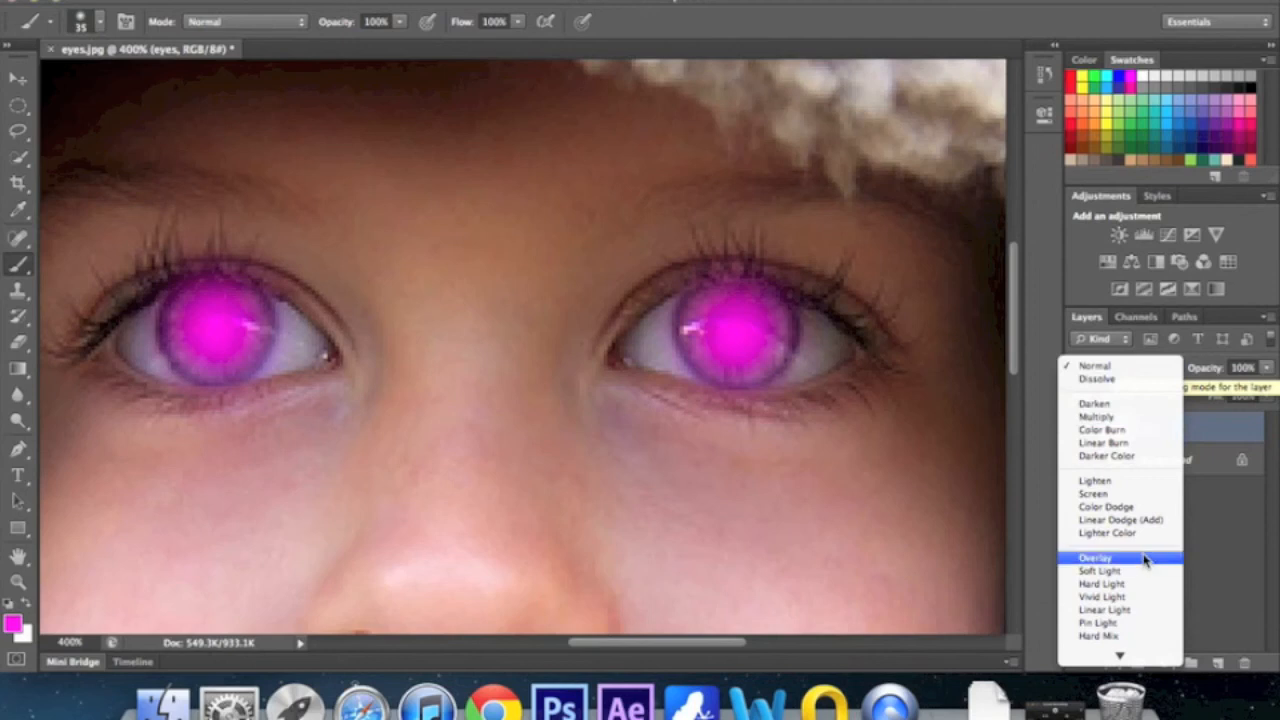
{"action": "mouse_move", "coordinate": [1120, 655]}
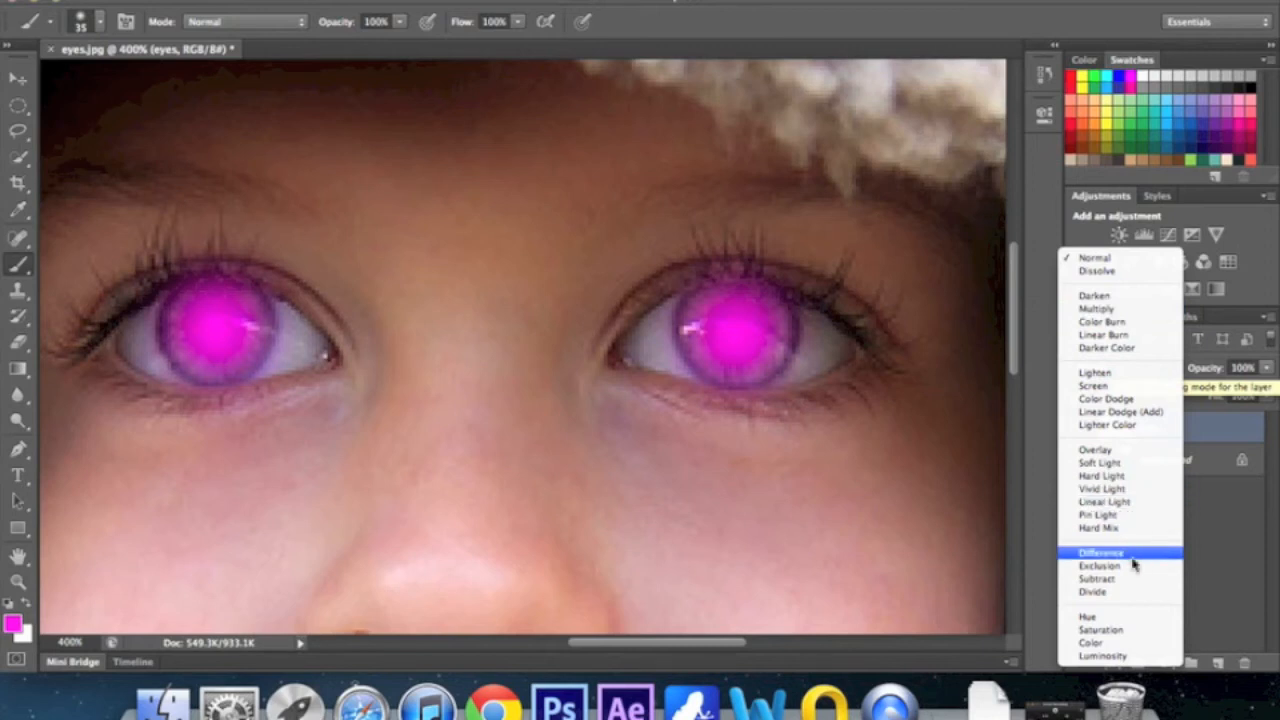
{"action": "left_click", "coordinate": [1131, 454]}
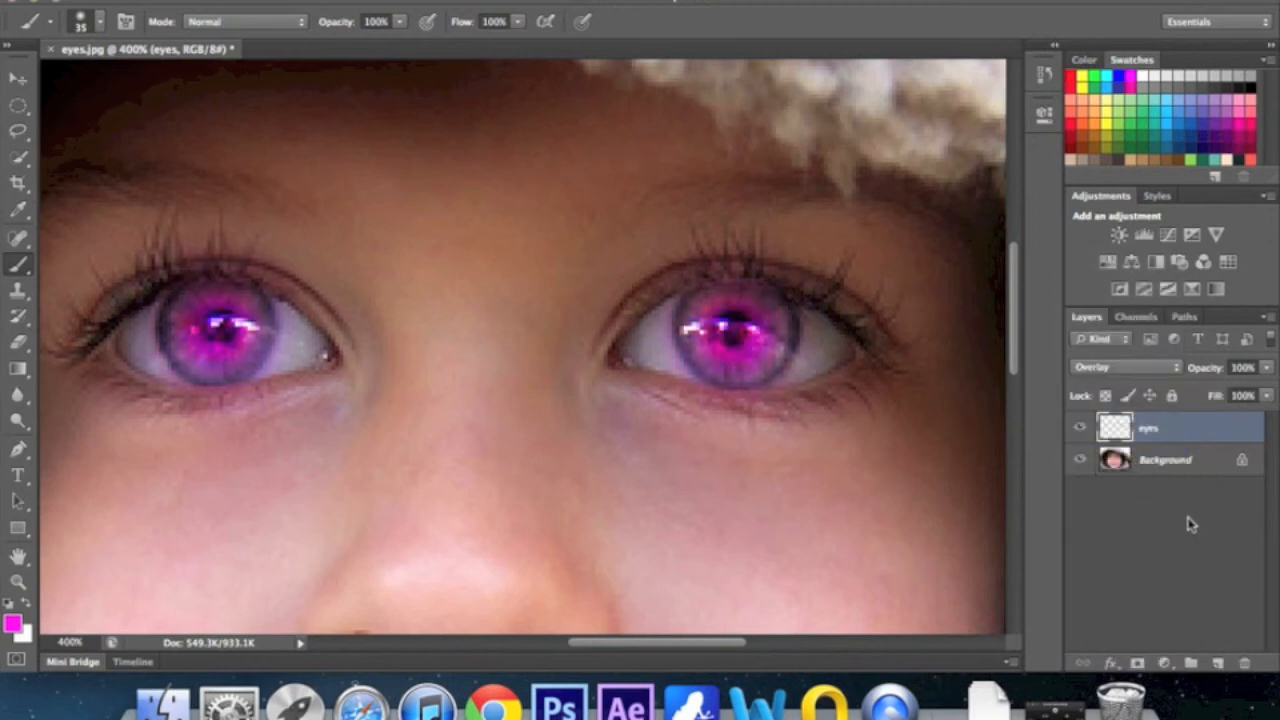
Switch the eyes layer to Normal blending and back to Overlay to compare the two modes
{"action": "left_click", "coordinate": [1143, 373]}
{"action": "left_click", "coordinate": [1110, 175]}
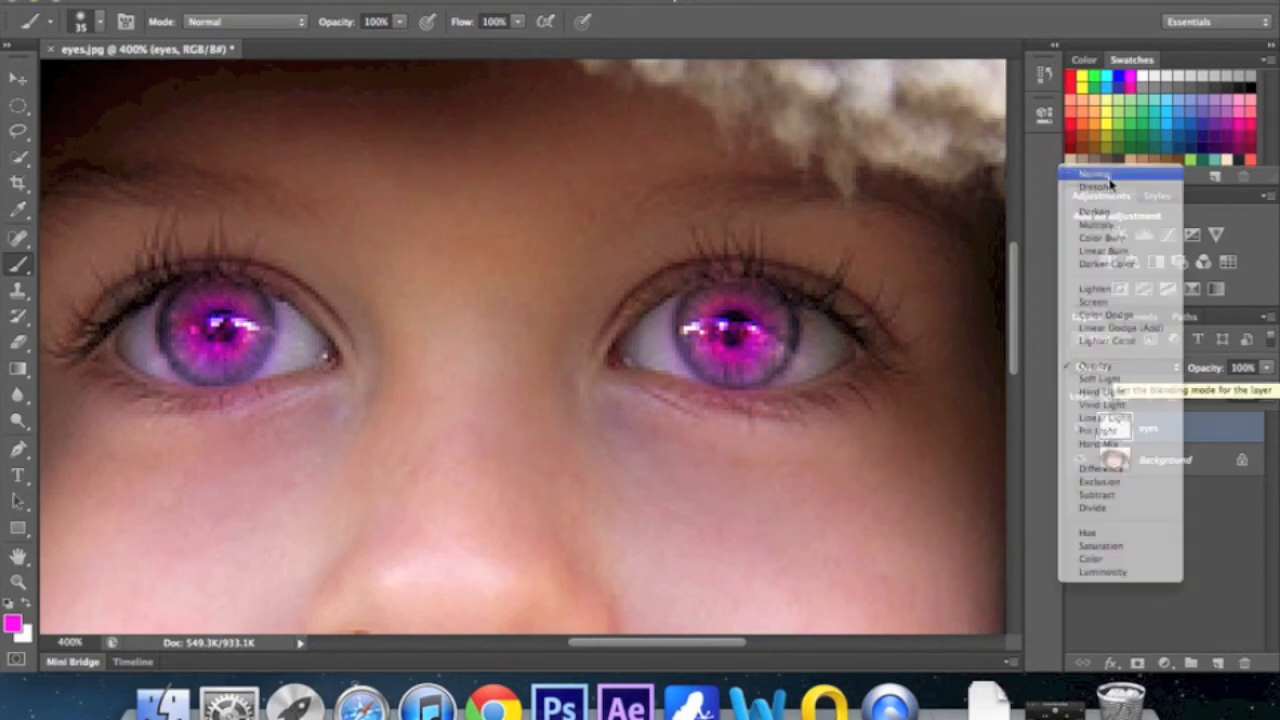
{"action": "left_click", "coordinate": [1148, 369]}
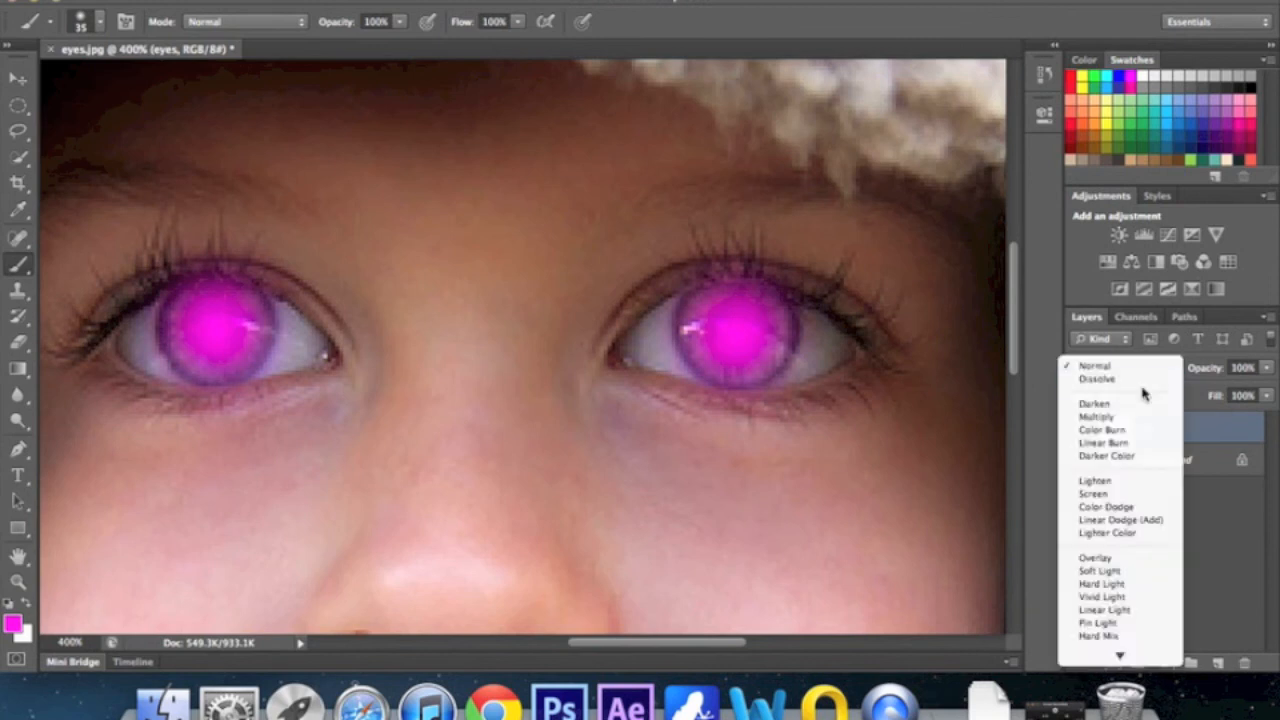
{"action": "left_click", "coordinate": [1131, 558]}
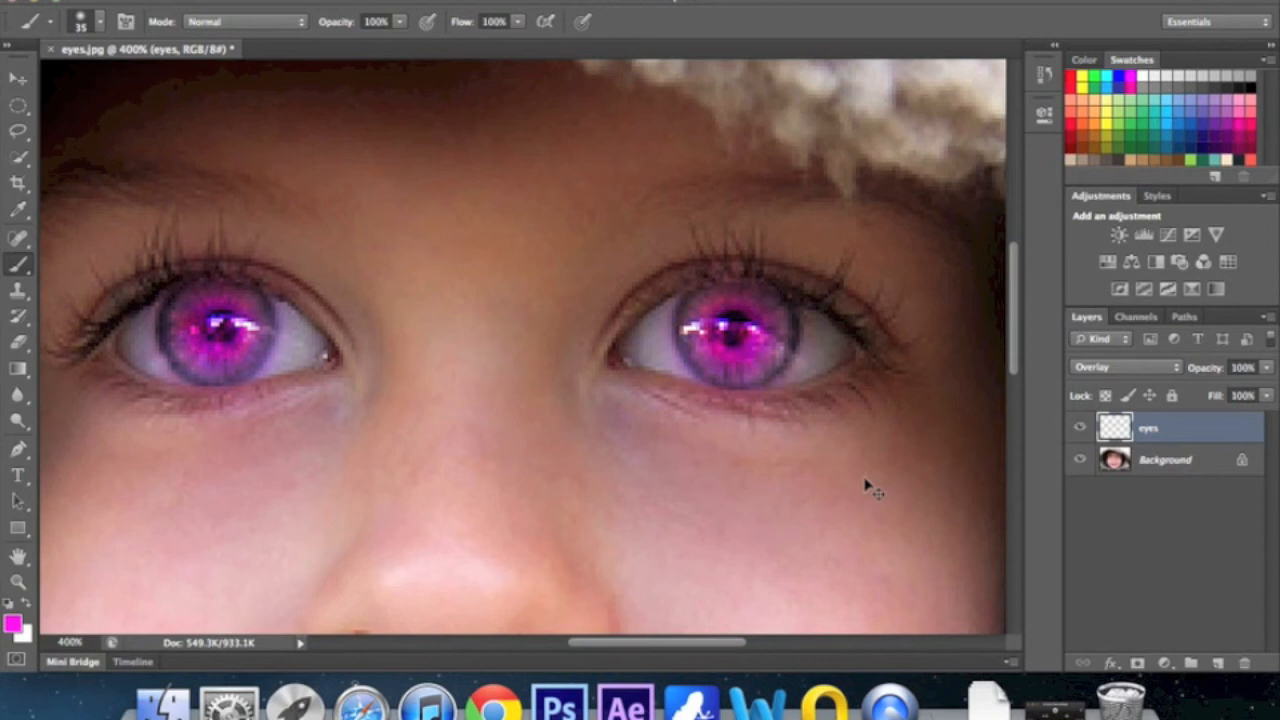
Open Hue/Saturation for the eyes layer, place its dialog clear of the face, and shift Hue to +111
{"action": "key", "text": "super+minus"}
{"action": "key", "text": "super+minus"}
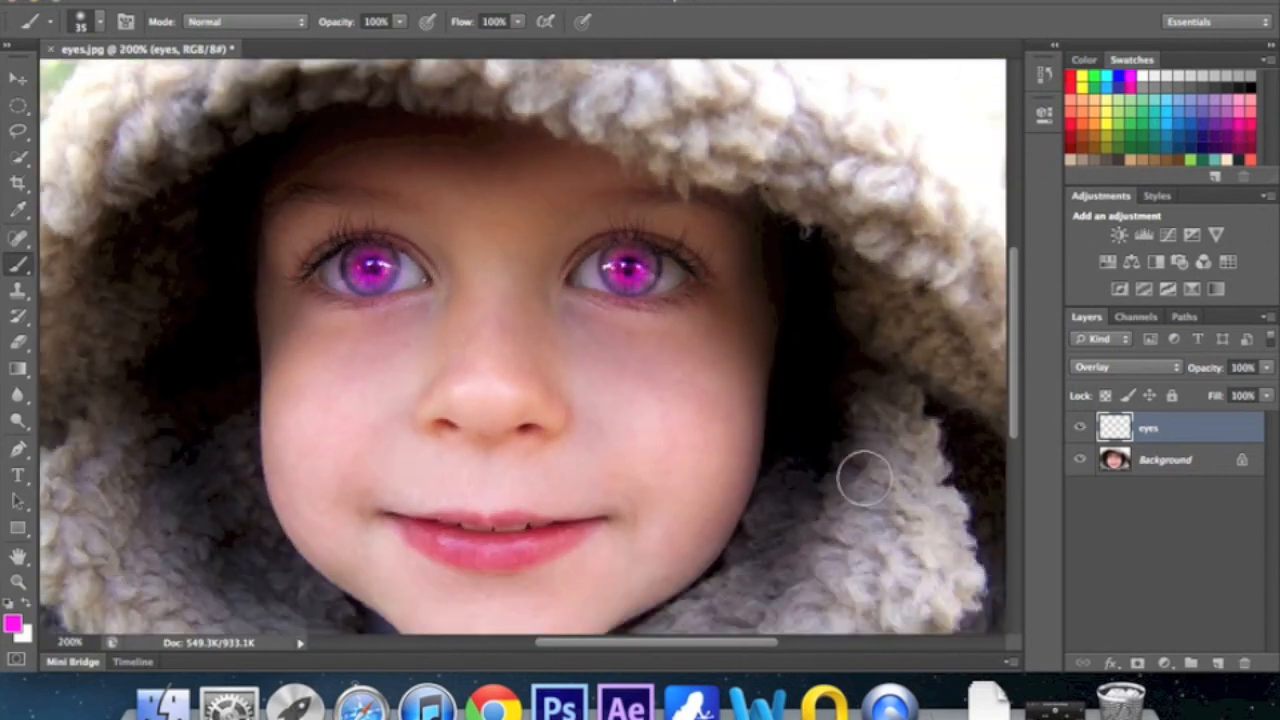
{"action": "scroll", "coordinate": [864, 479], "scroll_direction": "down", "scroll_amount": 2}
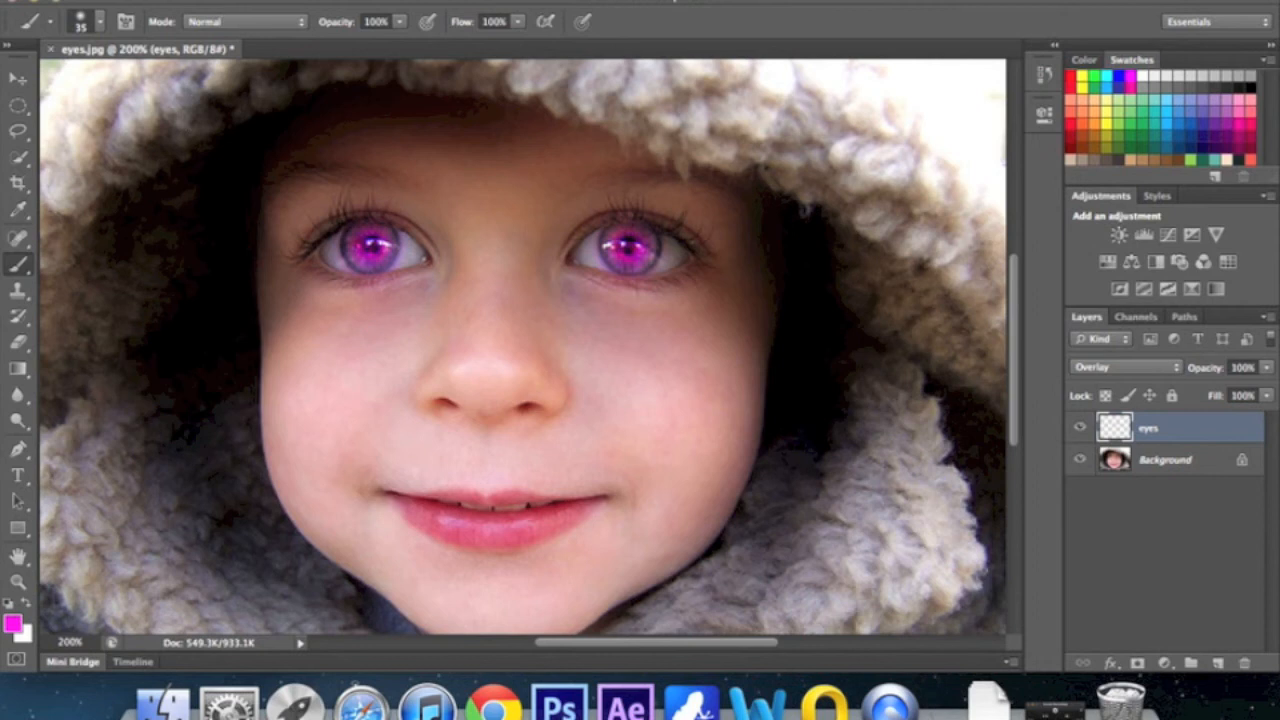
{"action": "left_click", "coordinate": [203, 1]}
{"action": "mouse_move", "coordinate": [250, 1]}
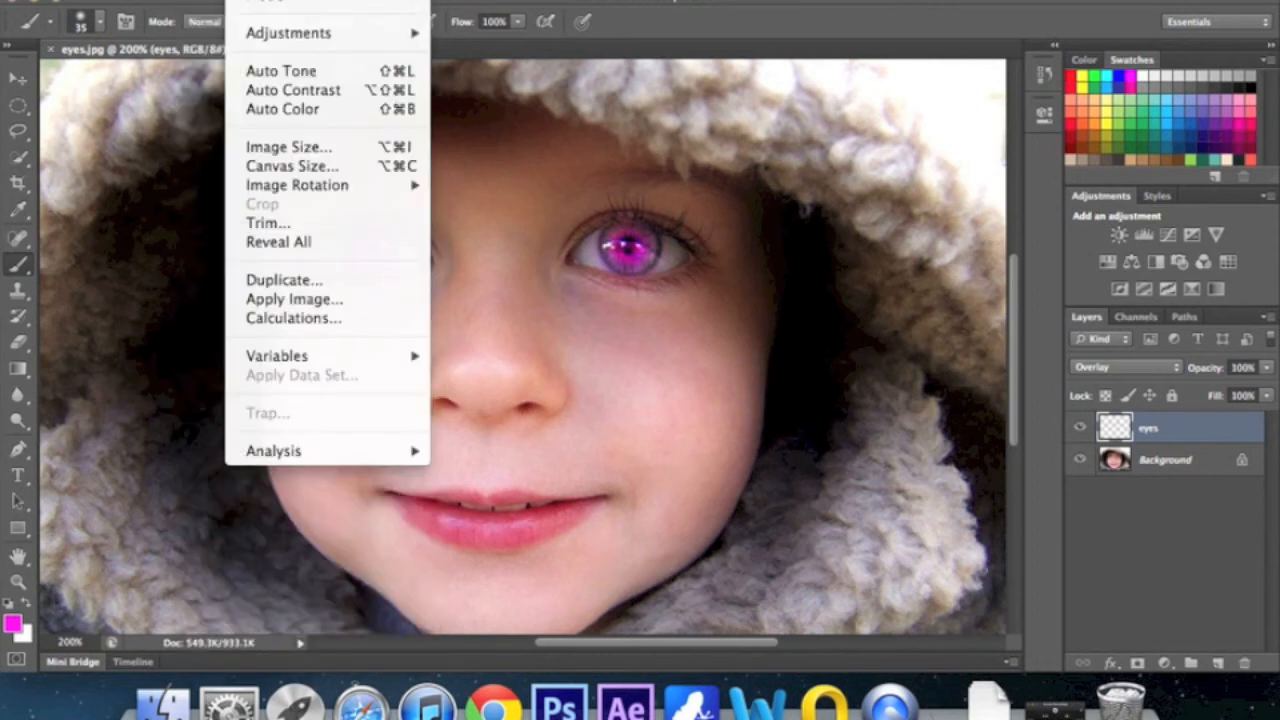
{"action": "mouse_move", "coordinate": [385, 35]}
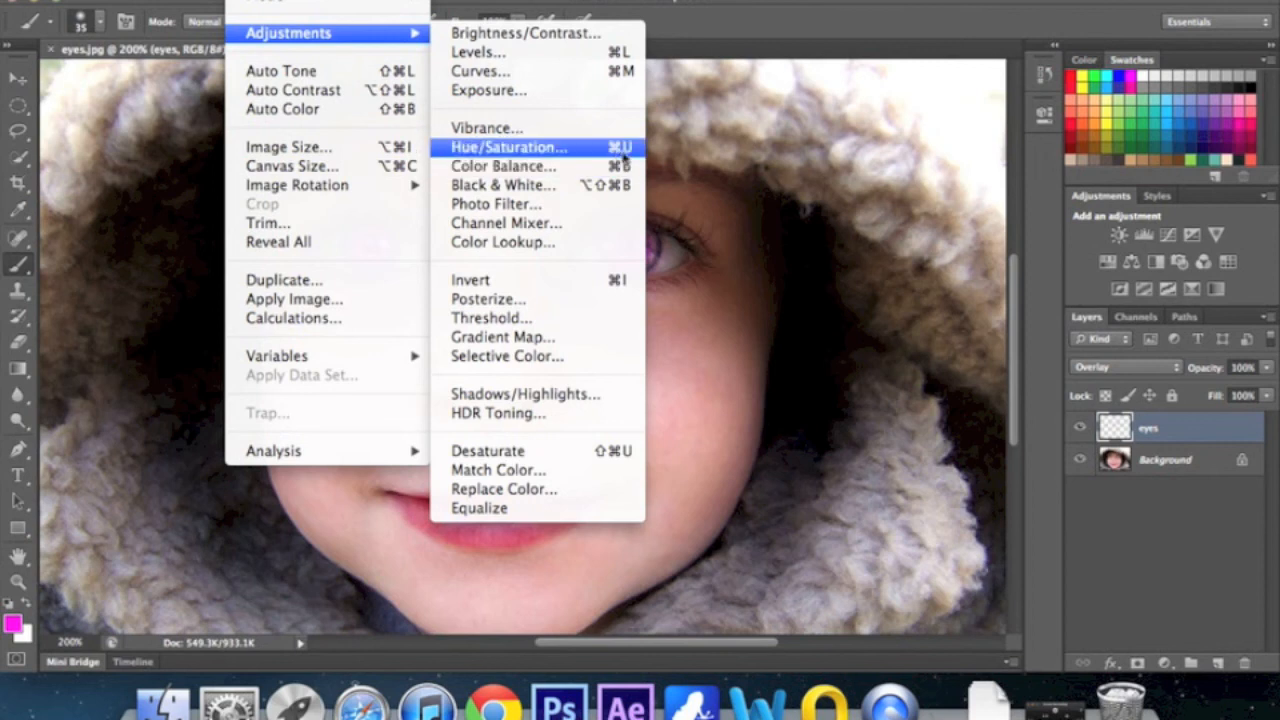
{"action": "left_click", "coordinate": [621, 148]}
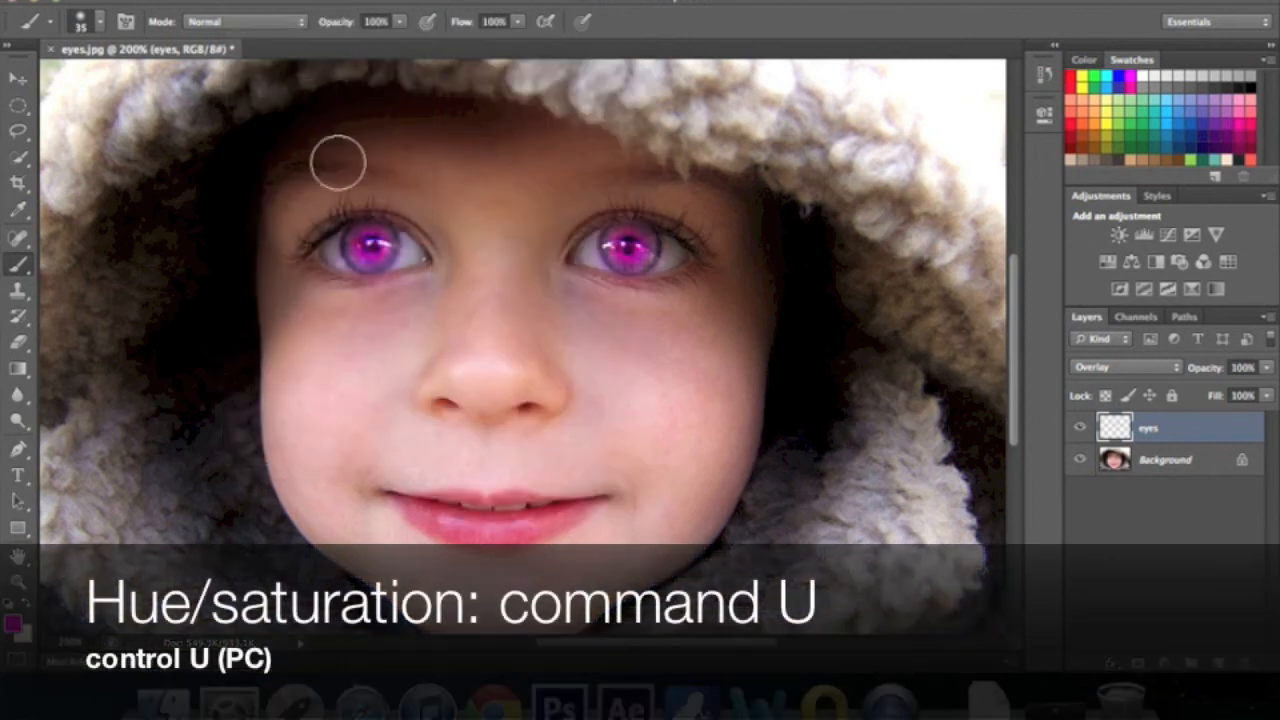
{"action": "key", "text": "super+u"}
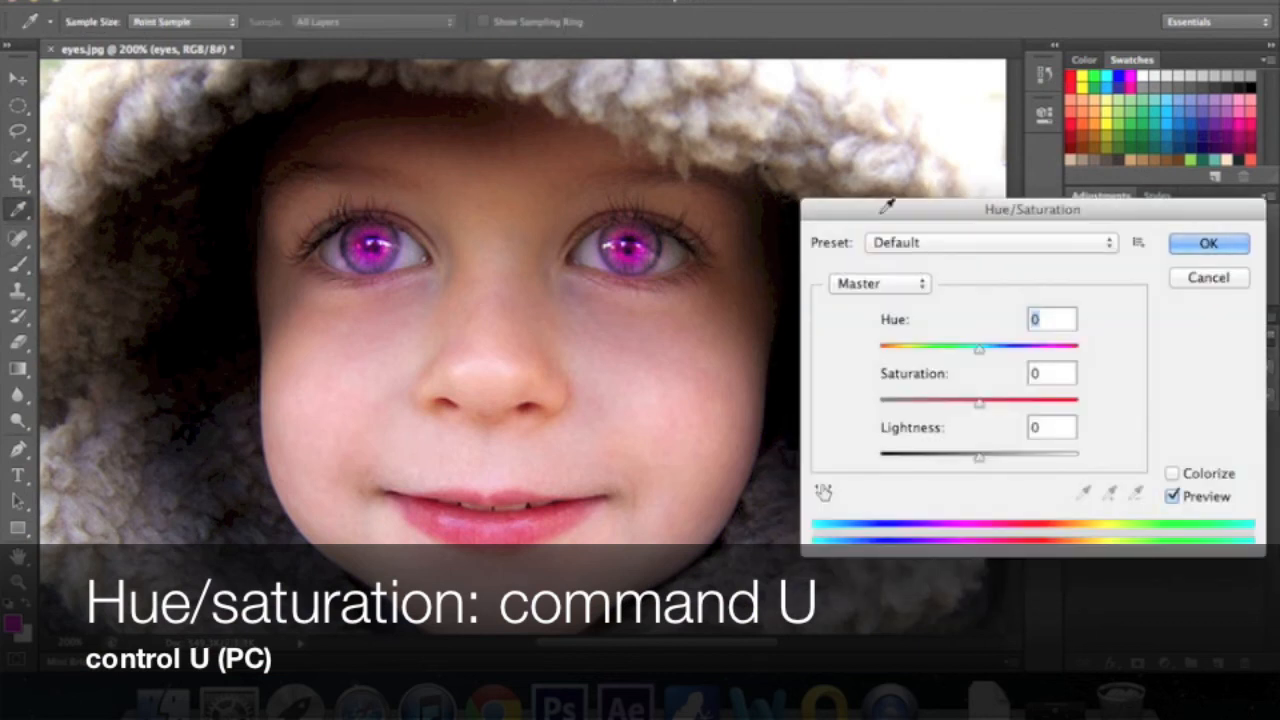
{"action": "left_click_drag", "start_coordinate": [971, 206], "coordinate": [958, 57]}
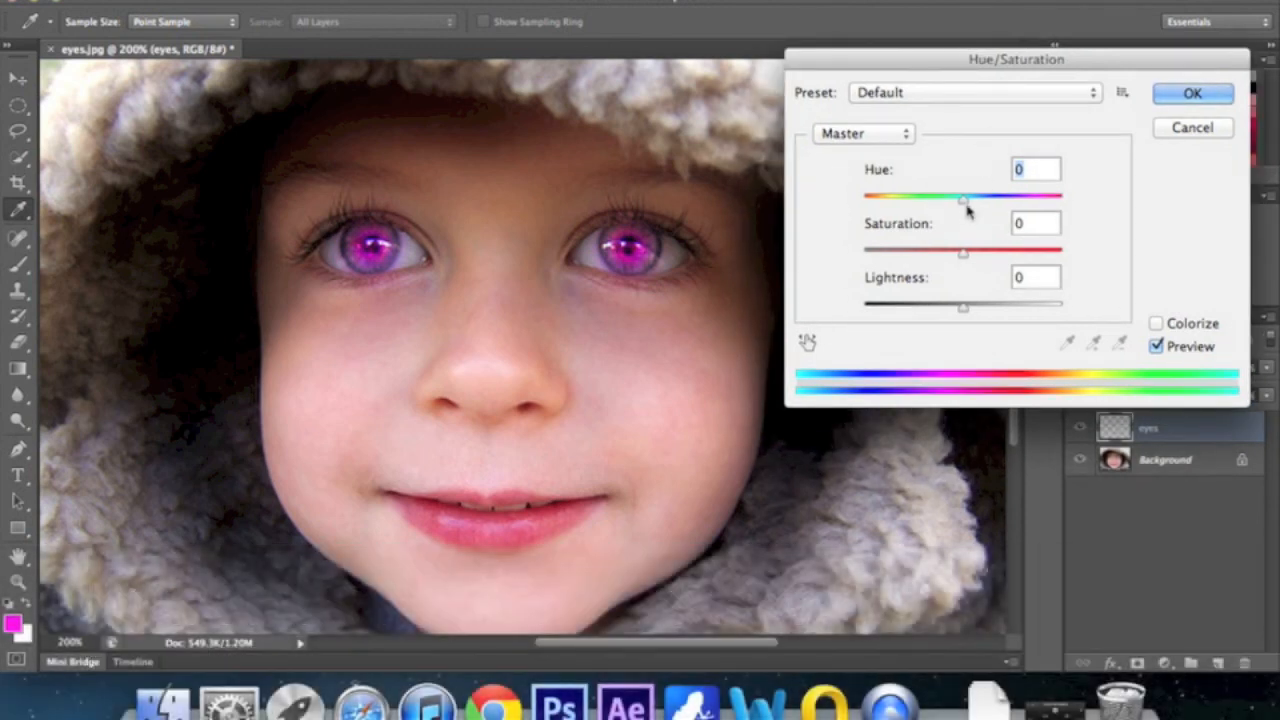
{"action": "mouse_move", "coordinate": [964, 208]}
{"action": "left_mouse_down"}
{"action": "mouse_move", "coordinate": [862, 213]}
{"action": "mouse_move", "coordinate": [1040, 198]}
{"action": "mouse_move", "coordinate": [966, 206]}
{"action": "left_mouse_up"}
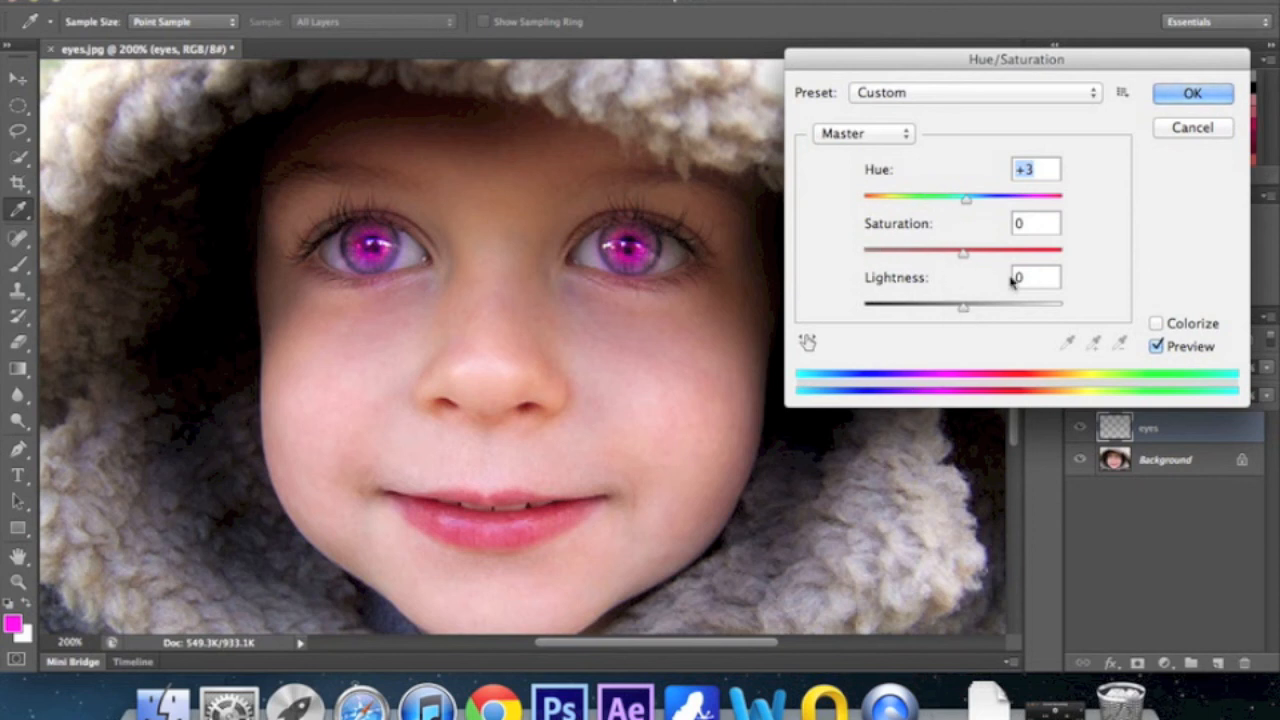
{"action": "left_click_drag", "start_coordinate": [966, 200], "coordinate": [1037, 205]}
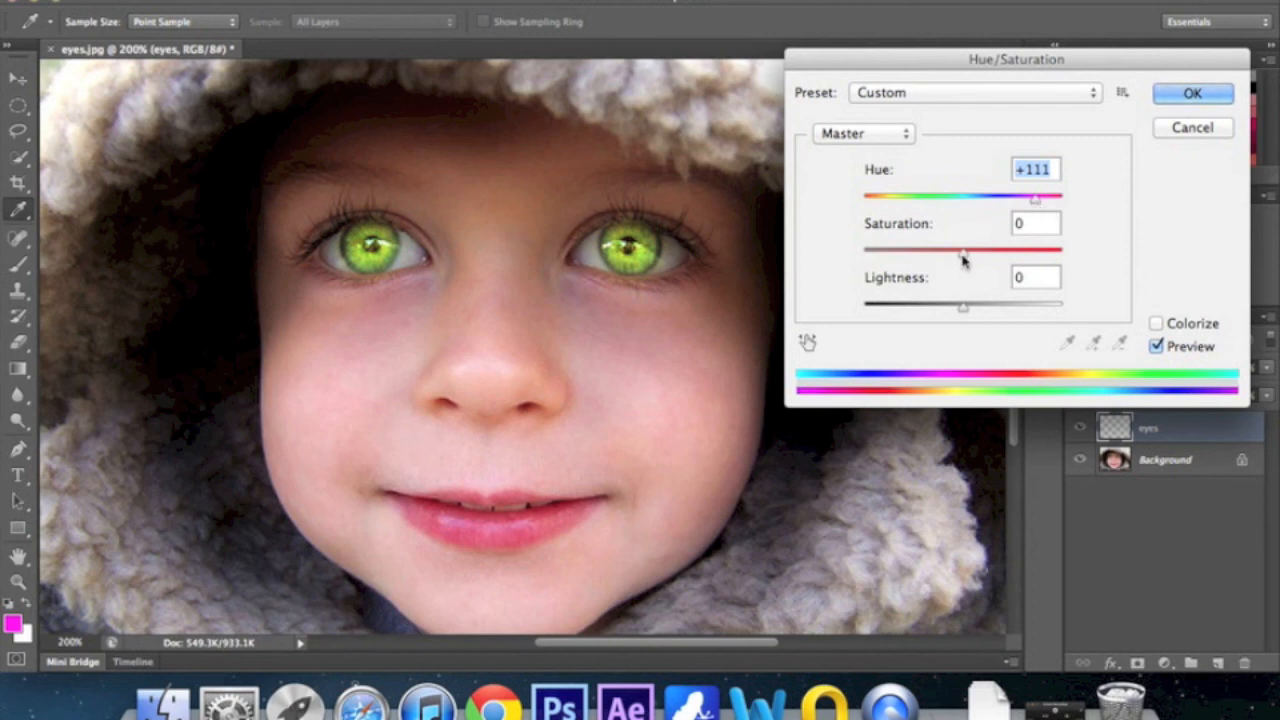
Set Saturation to -61 and Hue to -168, and apply the adjustment to the eyes layer
{"action": "left_click_drag", "start_coordinate": [963, 258], "coordinate": [903, 258]}
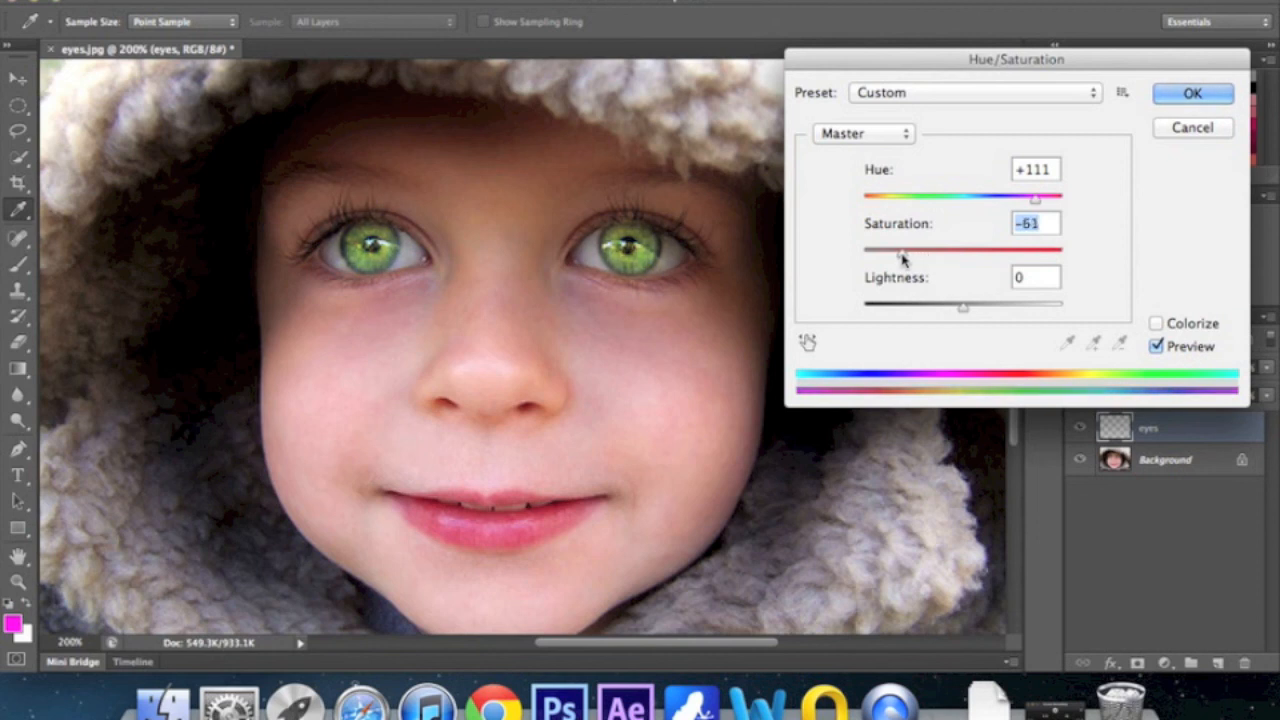
{"action": "left_click_drag", "start_coordinate": [1036, 197], "coordinate": [870, 218]}
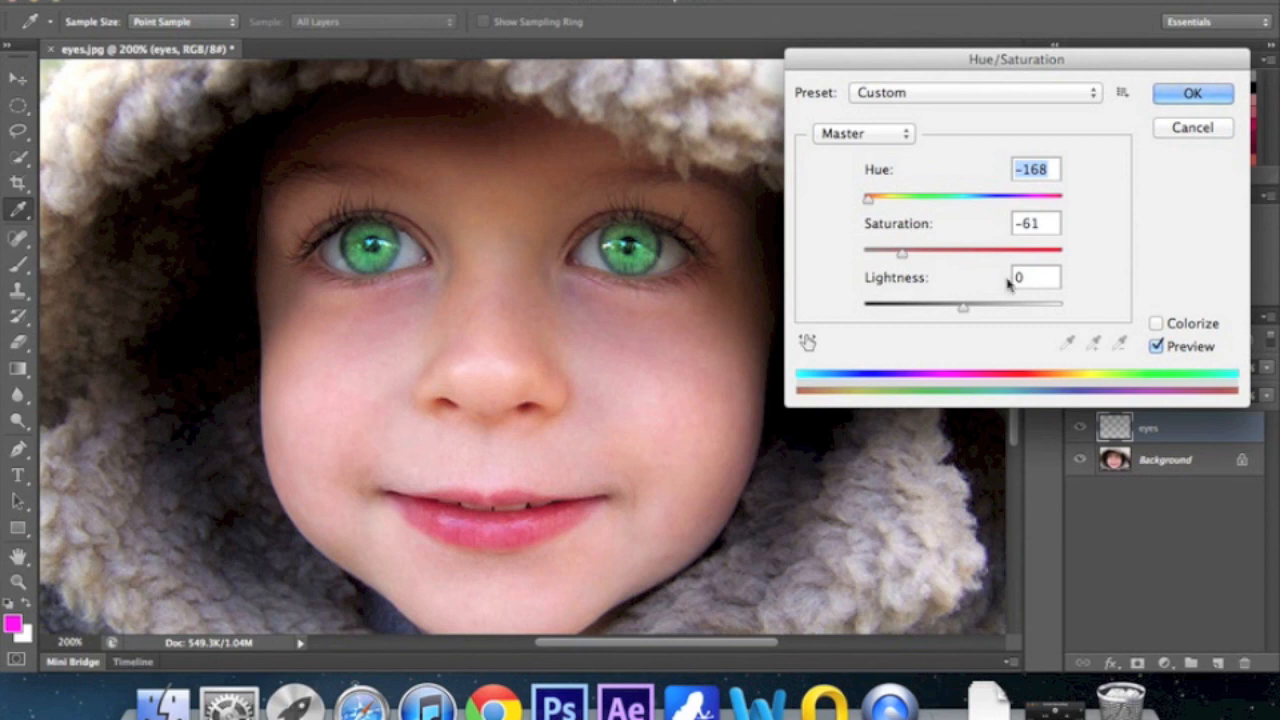
{"action": "left_click", "coordinate": [1191, 92]}
{"action": "key", "text": "b"}
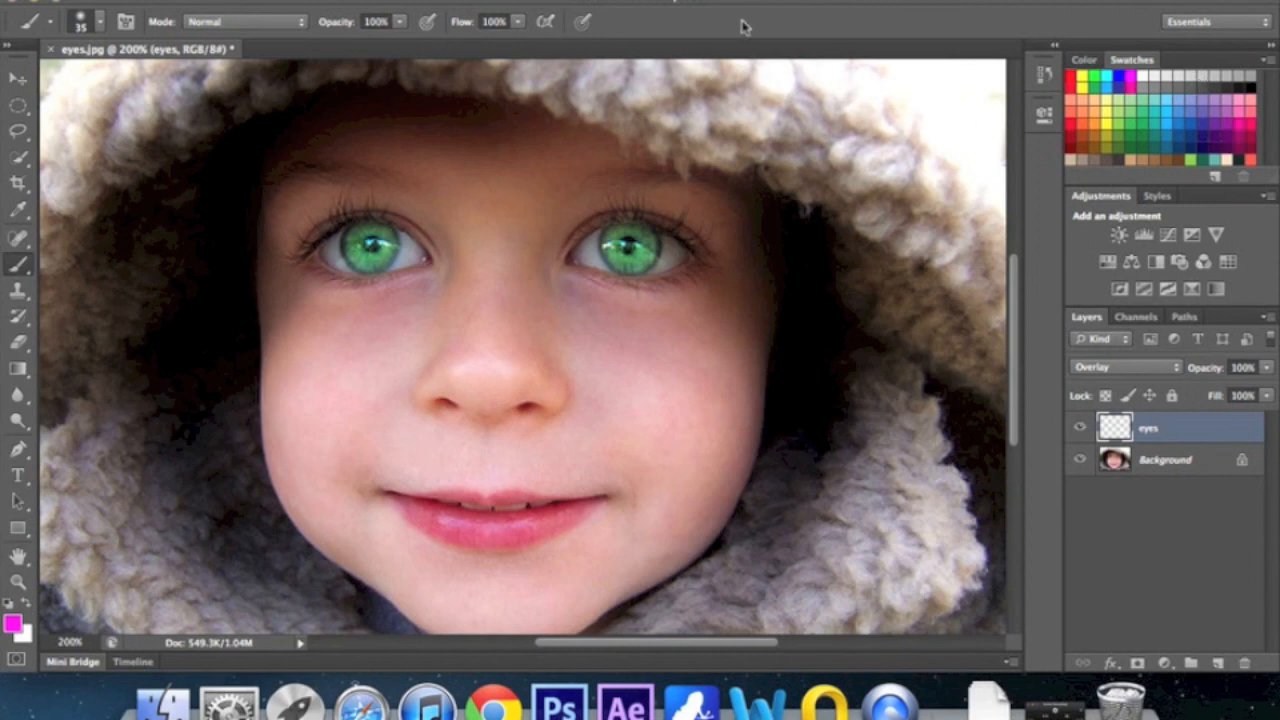
Toggle the eyes layer's visibility repeatedly to compare the original and recolored irises, leaving the layer shown
{"action": "left_click", "coordinate": [1080, 429]}
{"action": "left_click", "coordinate": [1080, 429]}
{"action": "left_click", "coordinate": [1080, 429]}
{"action": "left_click", "coordinate": [1080, 430]}
{"action": "left_click", "coordinate": [1080, 430]}
{"action": "left_click", "coordinate": [1080, 430]}
{"action": "left_click", "coordinate": [1080, 430]}
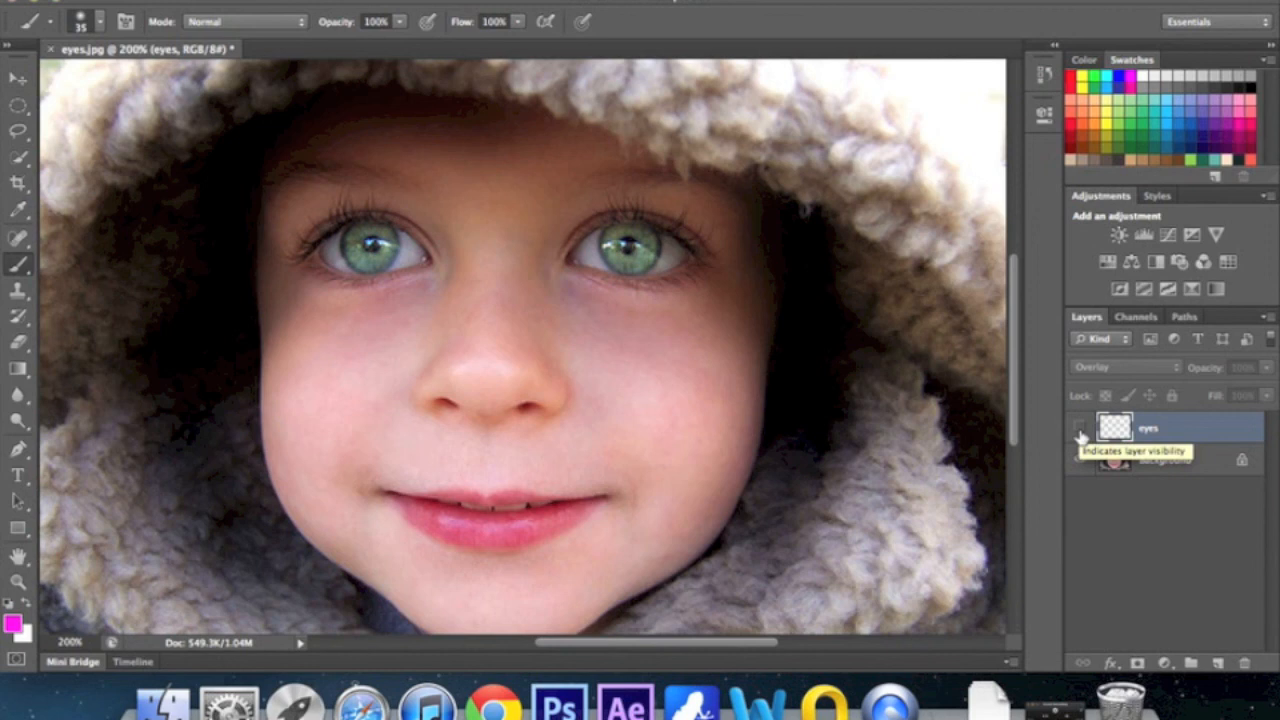
{"action": "left_click", "coordinate": [1080, 429]}
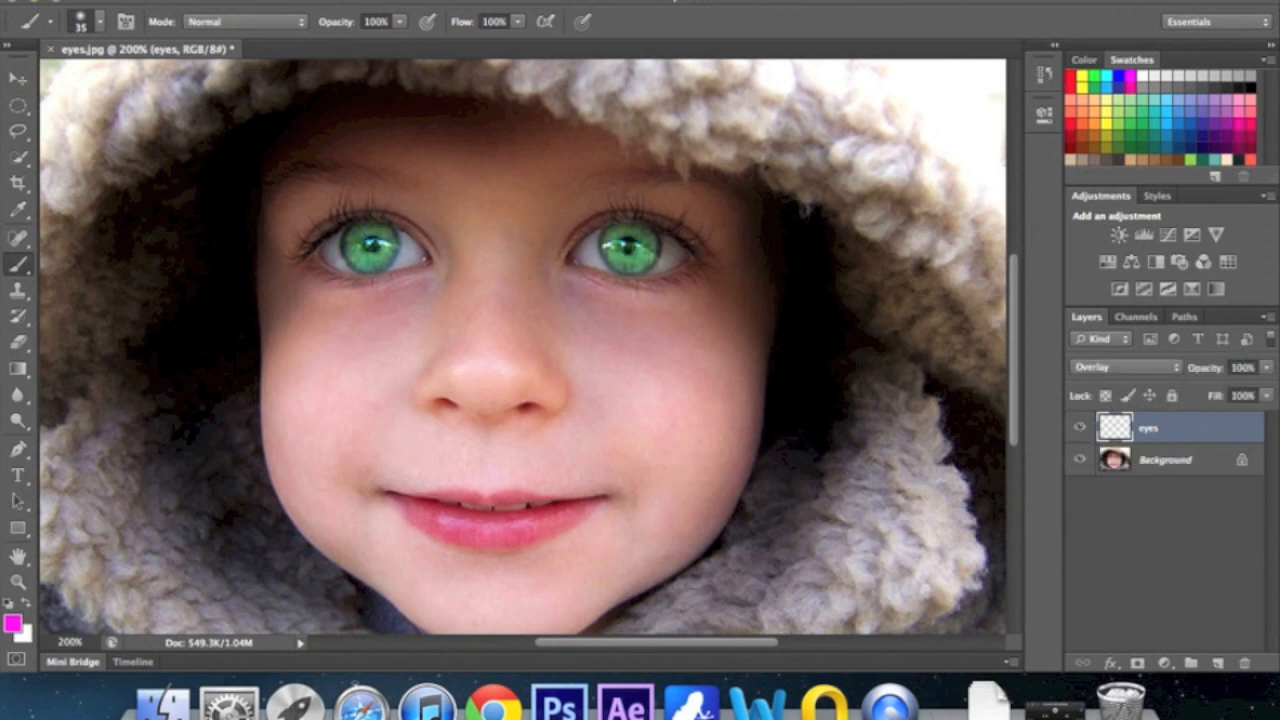
Save a JPEG copy of the image to the Desktop as "new eye colour.jpg", accepting the JPEG options
{"action": "left_click", "coordinate": [158, 1]}
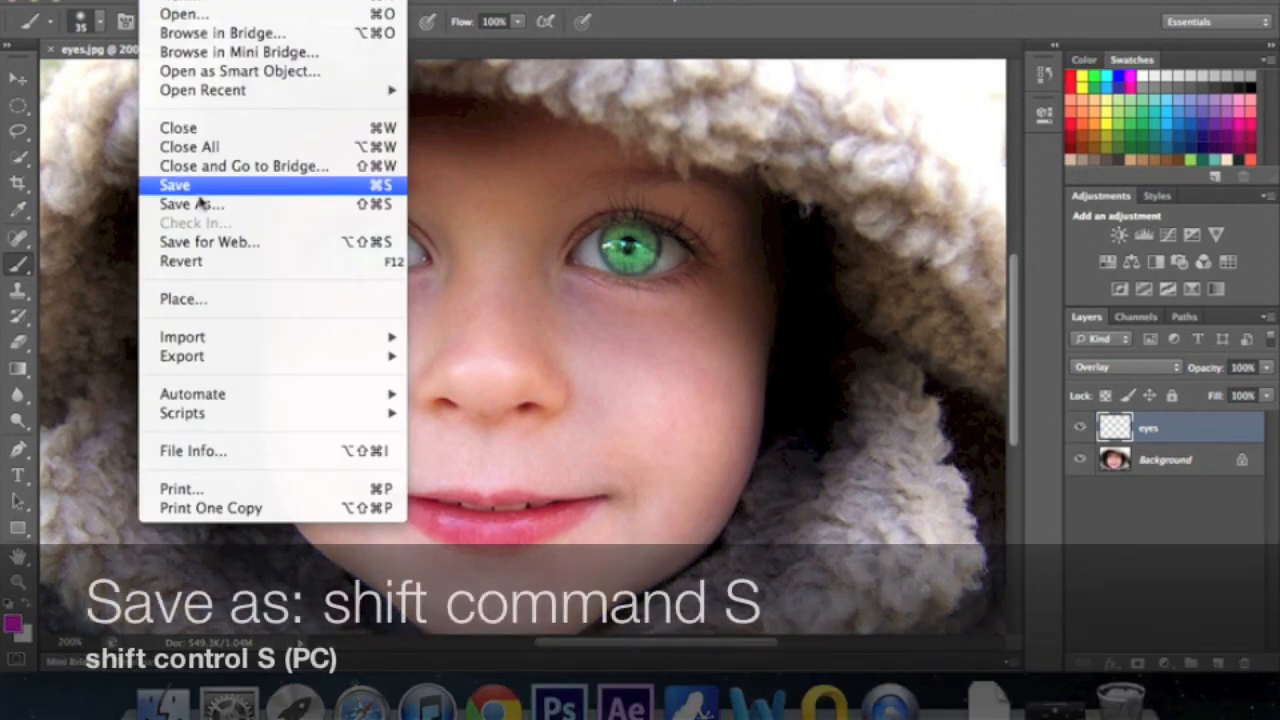
{"action": "left_click", "coordinate": [190, 204]}
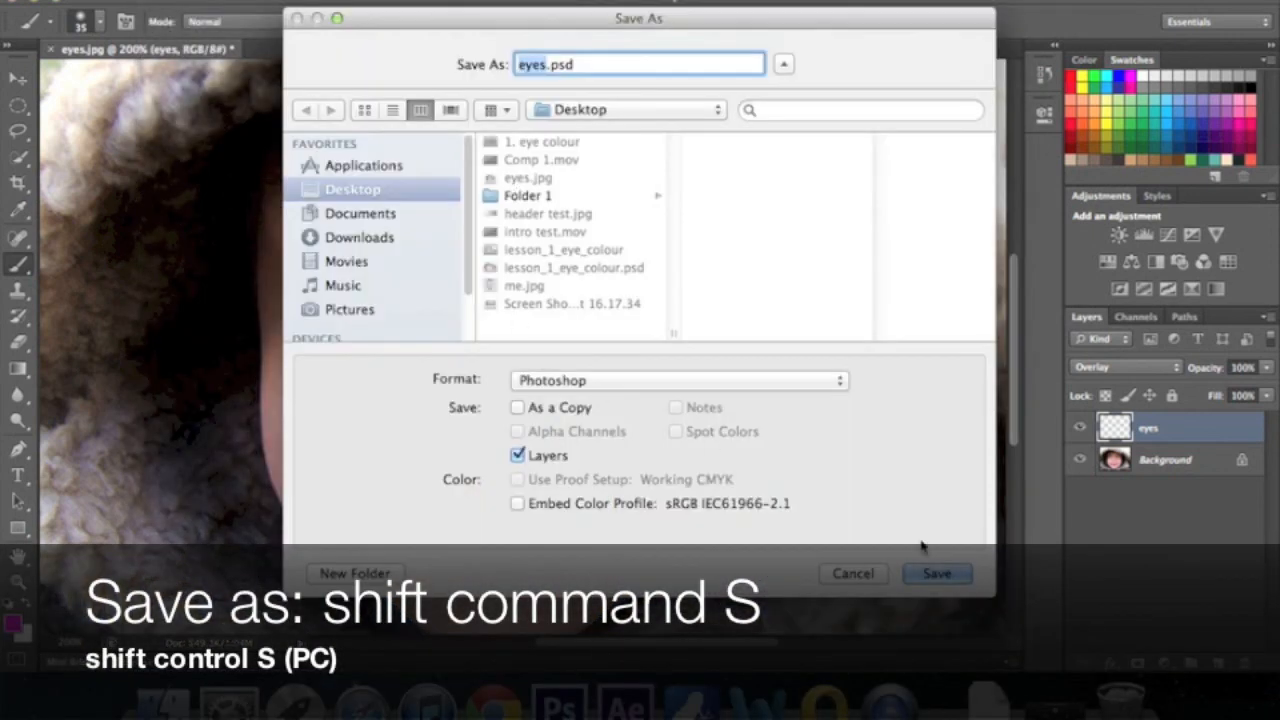
{"action": "left_click", "coordinate": [620, 380]}
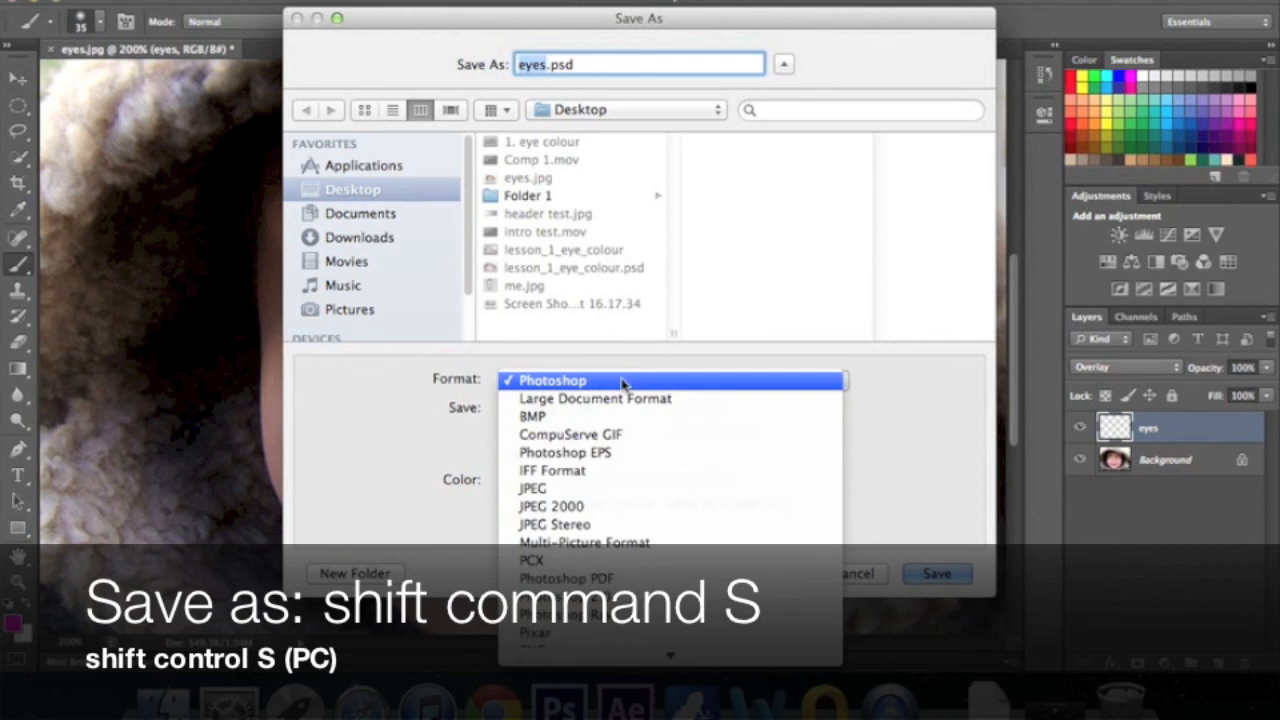
{"action": "left_click", "coordinate": [623, 488]}
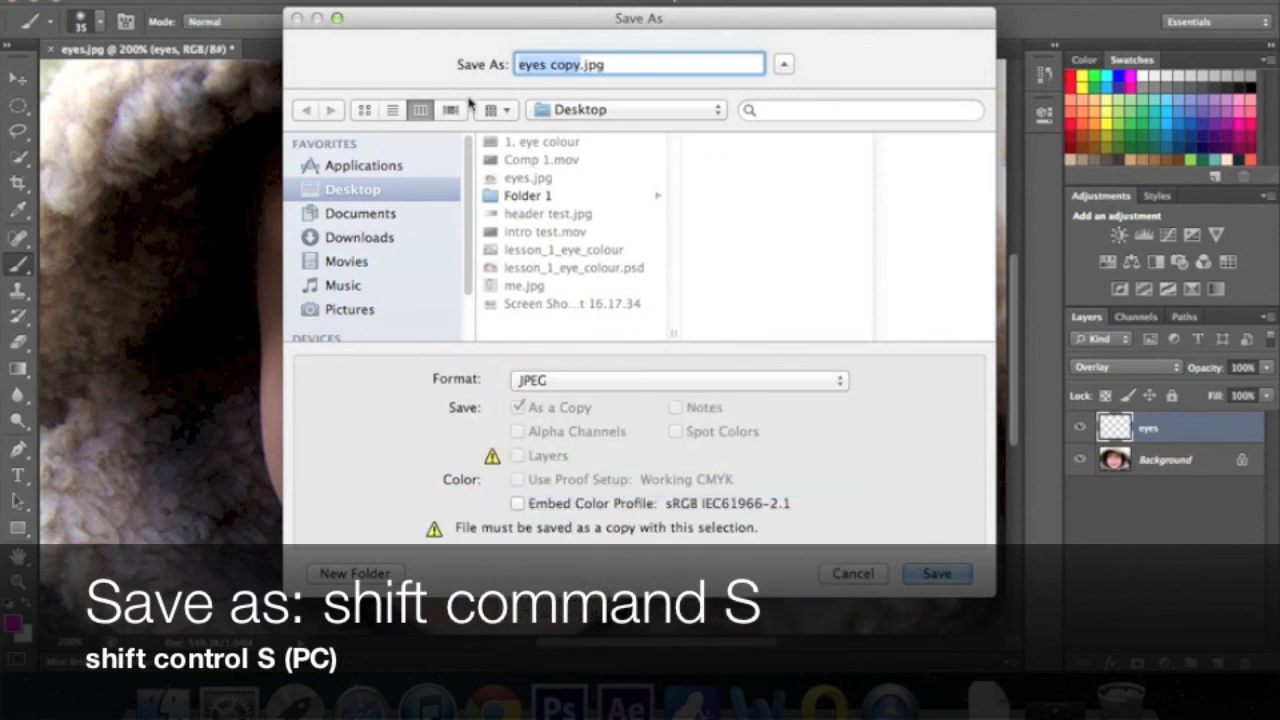
{"action": "type", "text": "new"}
{"action": "key", "text": "BackSpace"}
{"action": "type", "text": "w eye colou"}
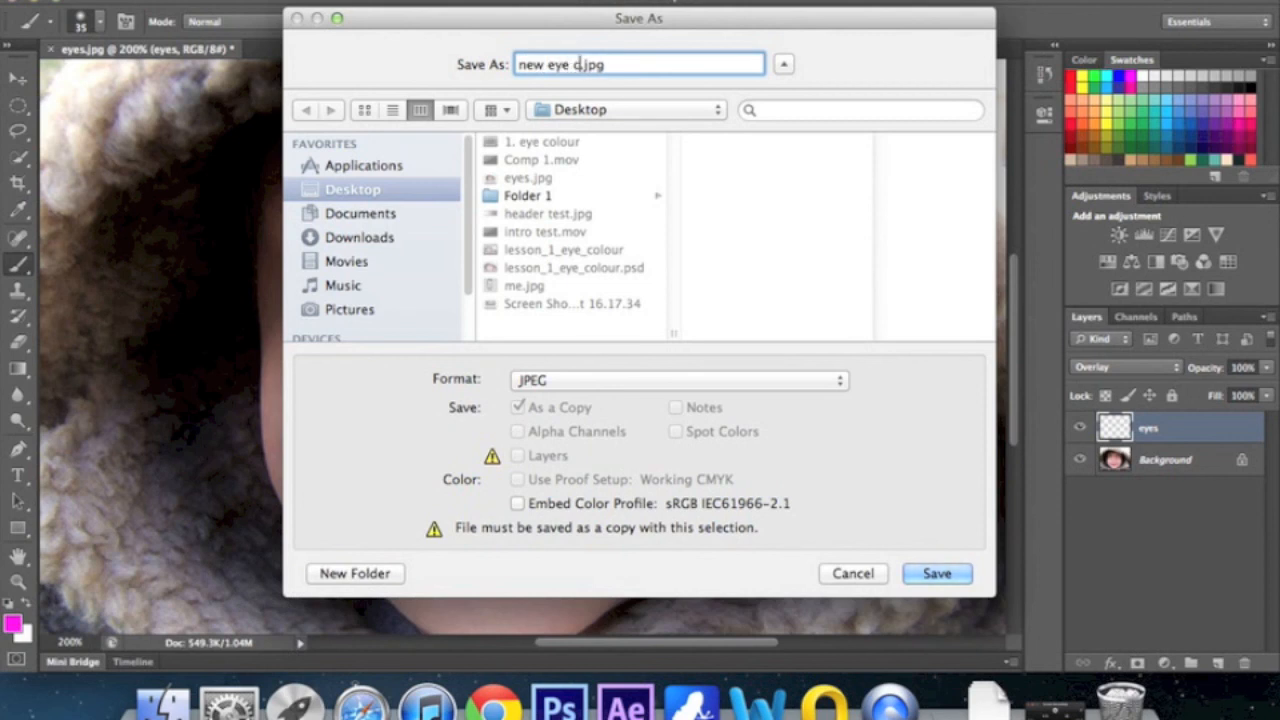
{"action": "type", "text": "r"}
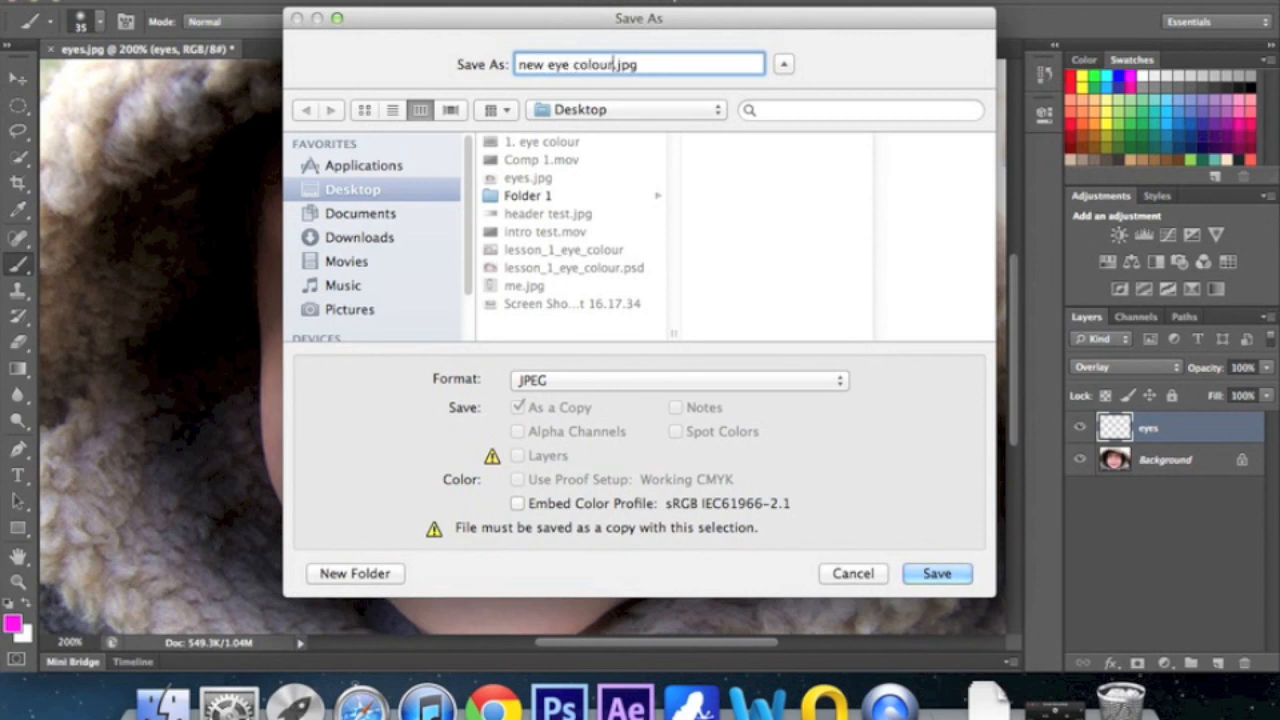
{"action": "left_click", "coordinate": [938, 572]}
{"action": "left_click", "coordinate": [752, 196]}
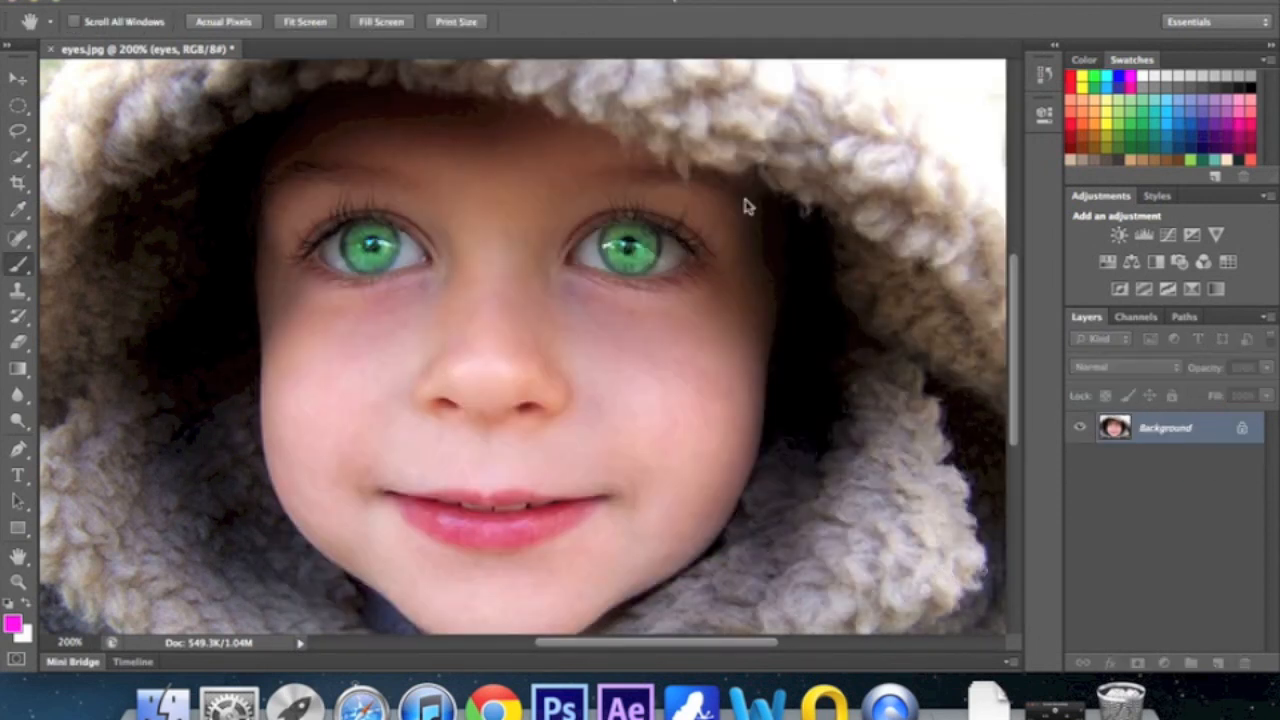